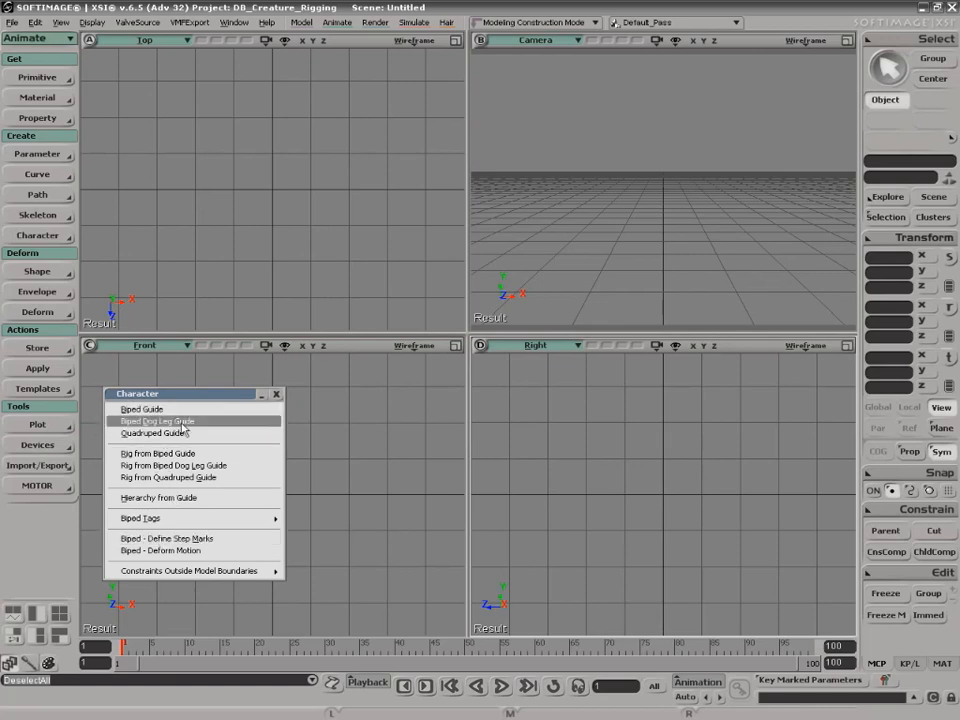
pyautogui.moveTo(201, 390); pyautogui.dragTo(209, 378)
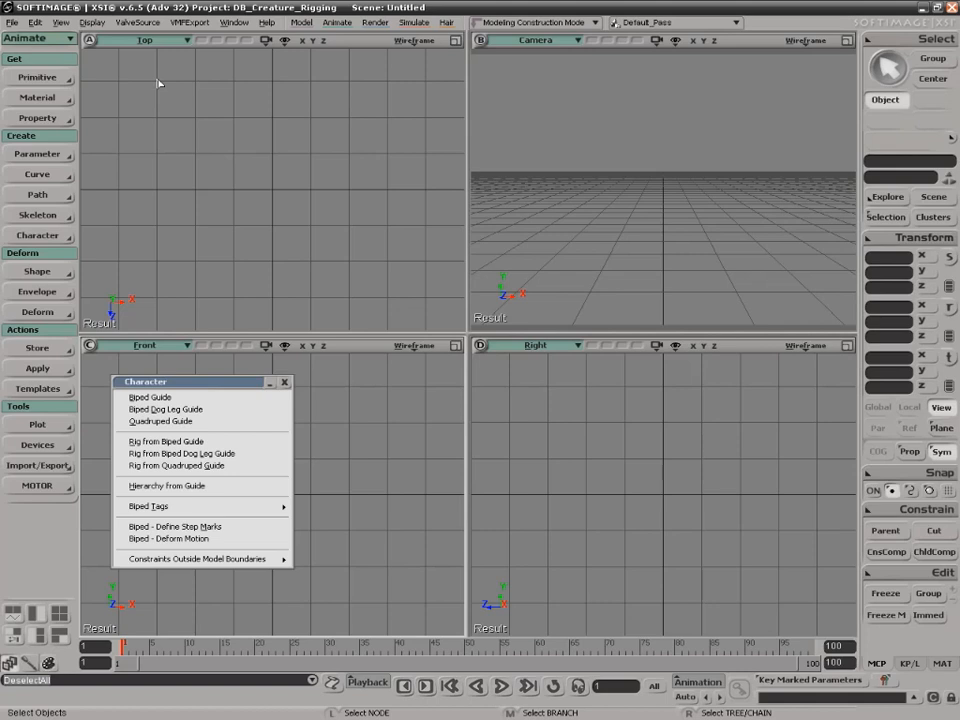
pyautogui.click(120, 22)
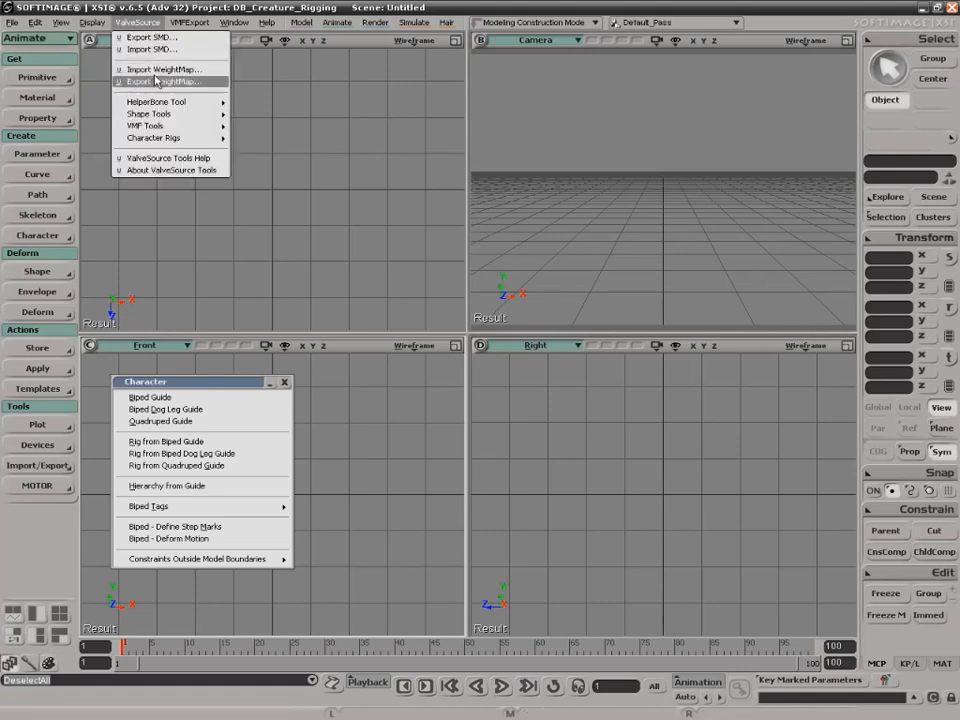
pyautogui.moveTo(175, 139)
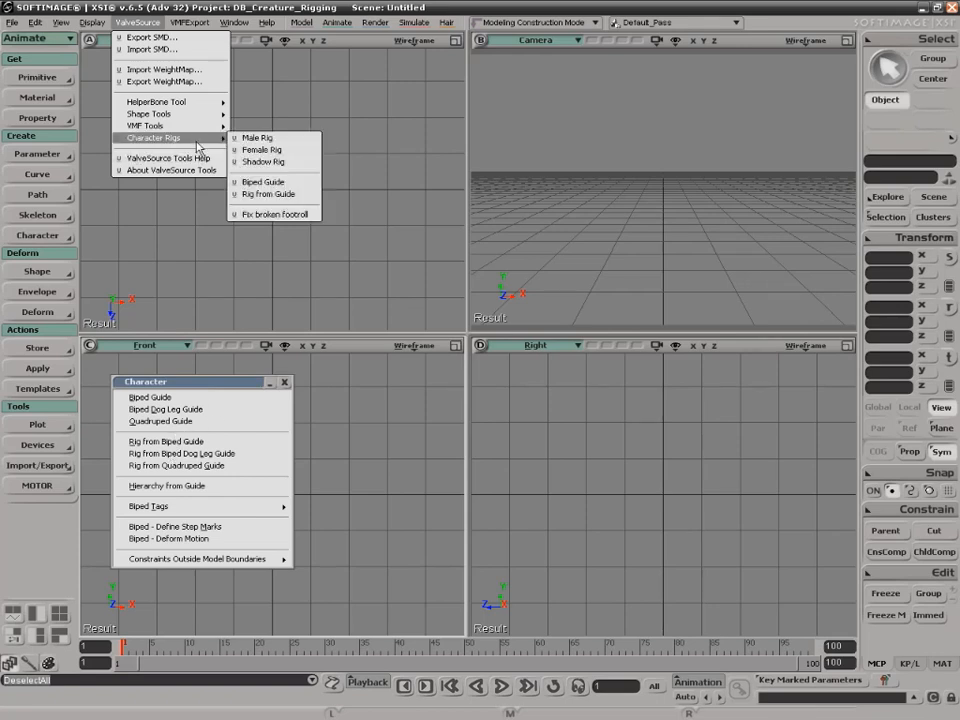
pyautogui.click(259, 194)
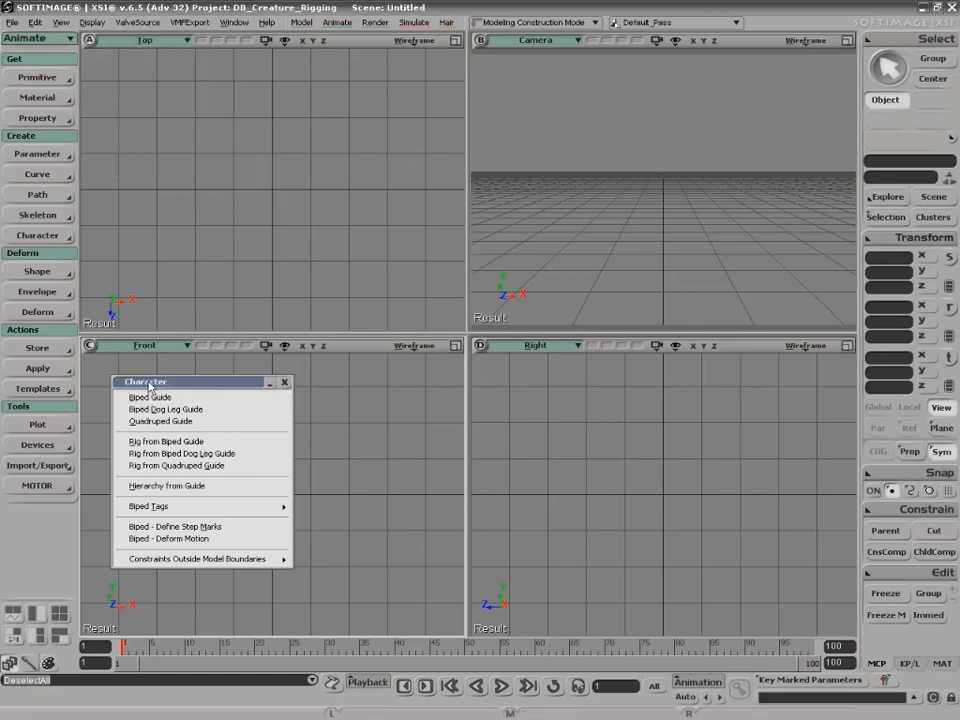
# Create a biped guide with Skeleton Structure and Volume style and Full Symmetry, framed in all viewports.
pyautogui.moveTo(147, 351); pyautogui.dragTo(147, 366)
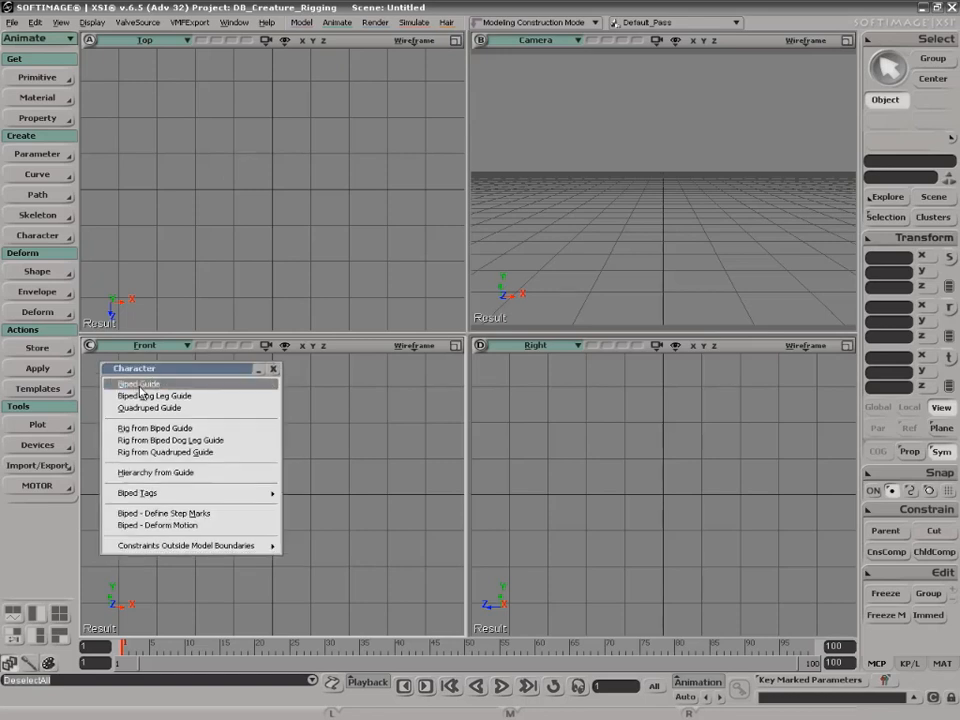
pyautogui.click(140, 387)
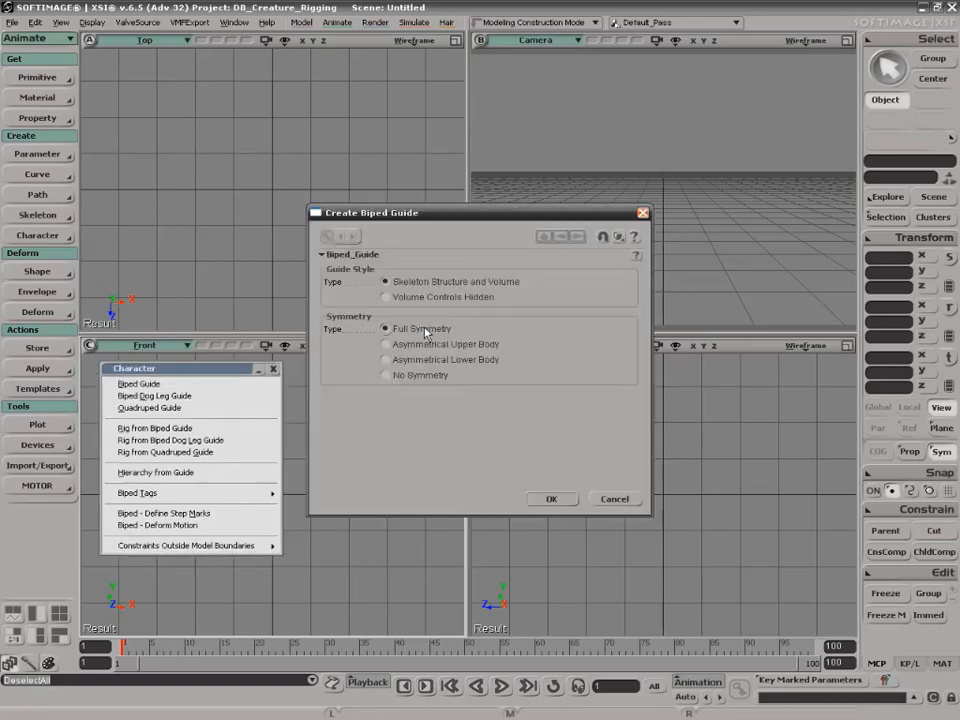
pyautogui.click(555, 500)
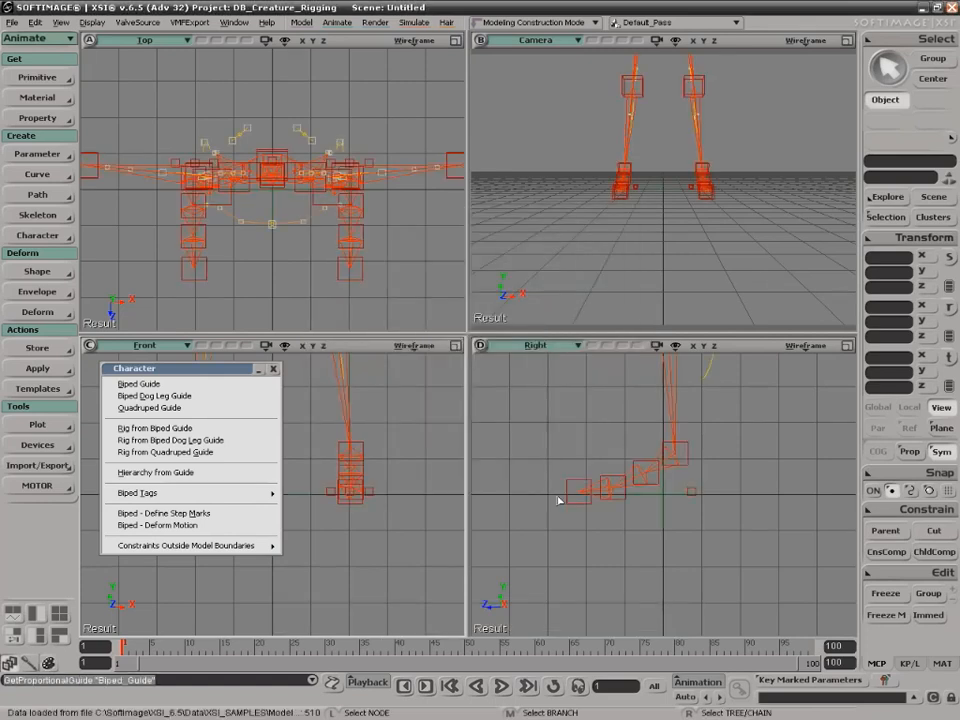
pyautogui.press('a')
pyautogui.press('a')
pyautogui.press('a')
pyautogui.press('a')
pyautogui.press('s')
pyautogui.moveTo(688, 206); pyautogui.dragTo(724, 216, button='right')
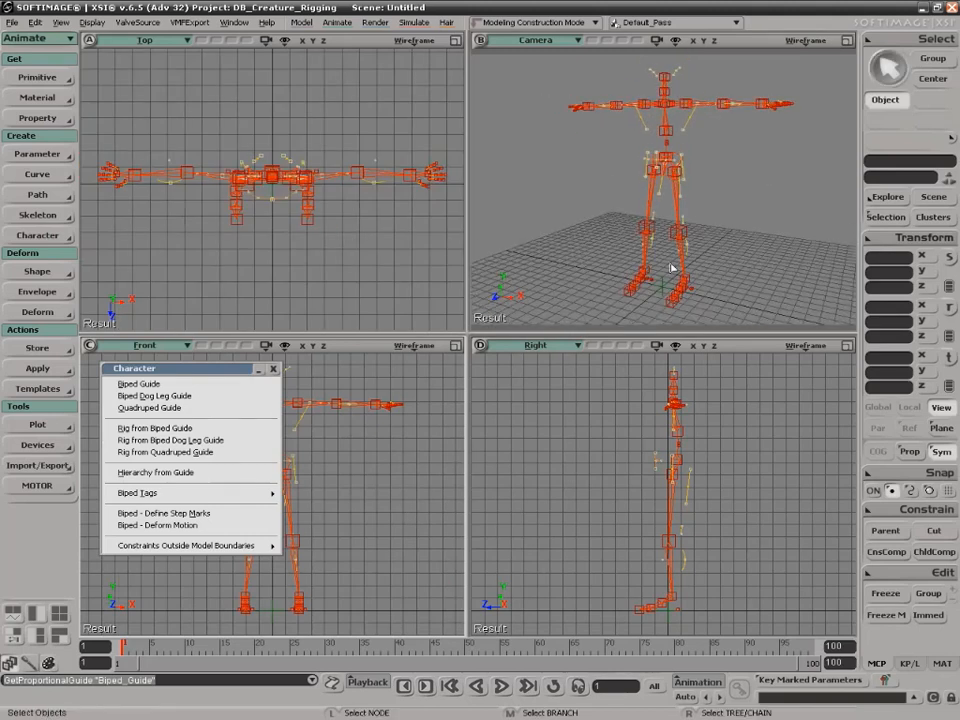
# Move the left knee of the biped guide inward to narrow the leg stance.
pyautogui.click(686, 236)
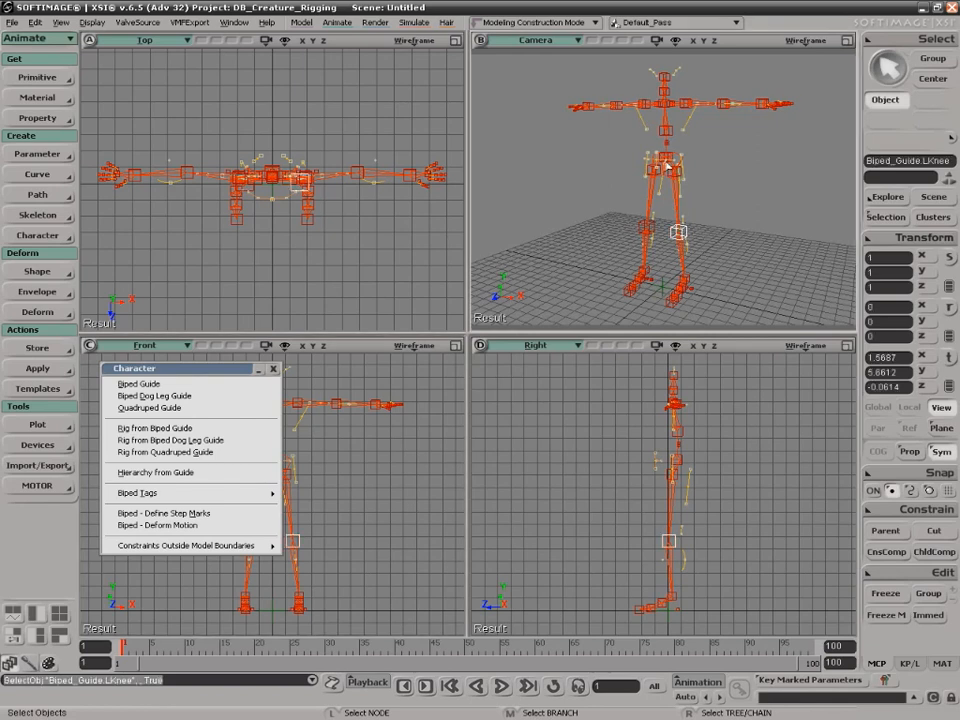
pyautogui.press('s')
pyautogui.moveTo(685, 258); pyautogui.dragTo(718, 243, button='right')
pyautogui.press('v')
pyautogui.moveTo(710, 235)
pyautogui.mouseDown()
pyautogui.moveTo(683, 238)
pyautogui.moveTo(727, 234)
pyautogui.moveTo(706, 235)
pyautogui.mouseUp()
# Raise the guide's rib cage start control to a Y position of about 4.13.
pyautogui.press('space')
pyautogui.click(664, 127)
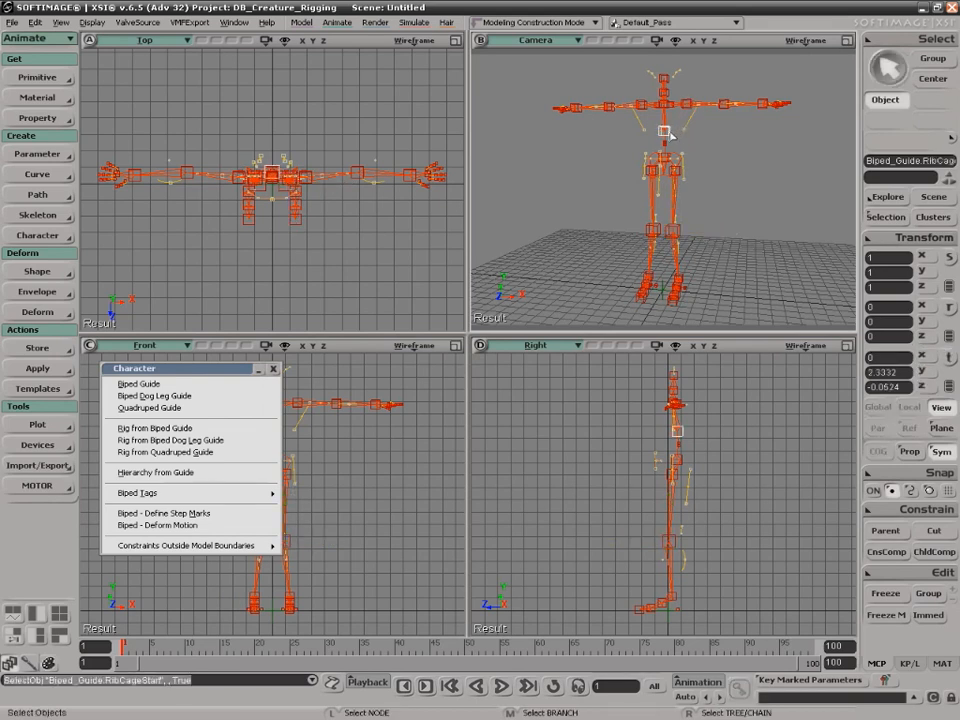
pyautogui.press('v')
pyautogui.moveTo(664, 91); pyautogui.dragTo(665, 78)
pyautogui.press('s')
pyautogui.moveTo(728, 154); pyautogui.dragTo(722, 194)
pyautogui.moveTo(722, 194); pyautogui.dragTo(737, 198, button='right')
# Move the guide's left elbow outward along the arm to lengthen both arms.
pyautogui.press('space')
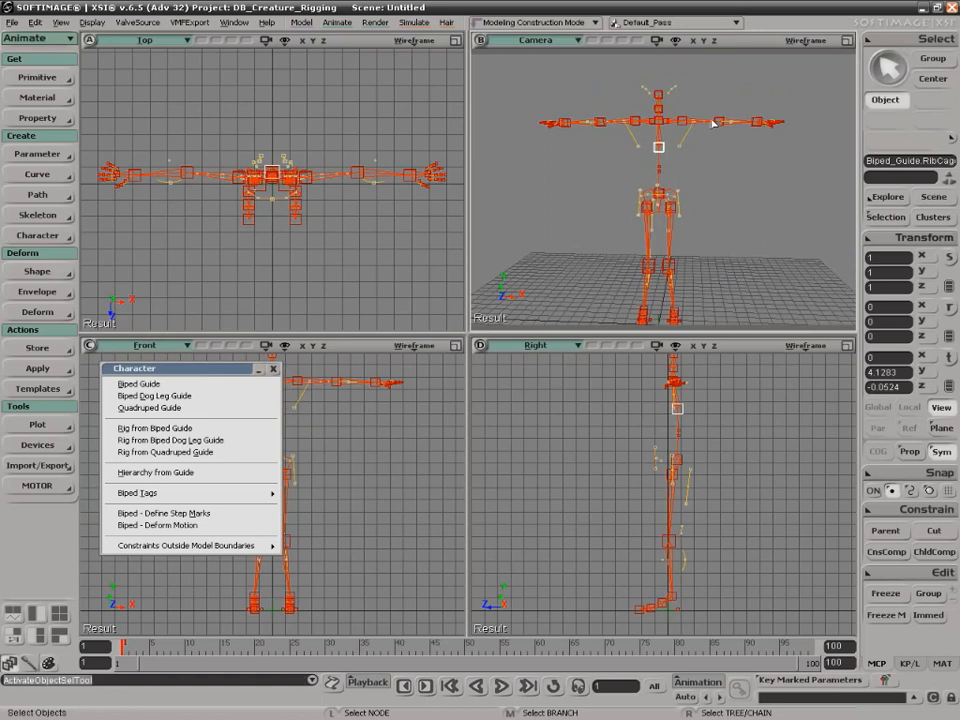
pyautogui.click(717, 122)
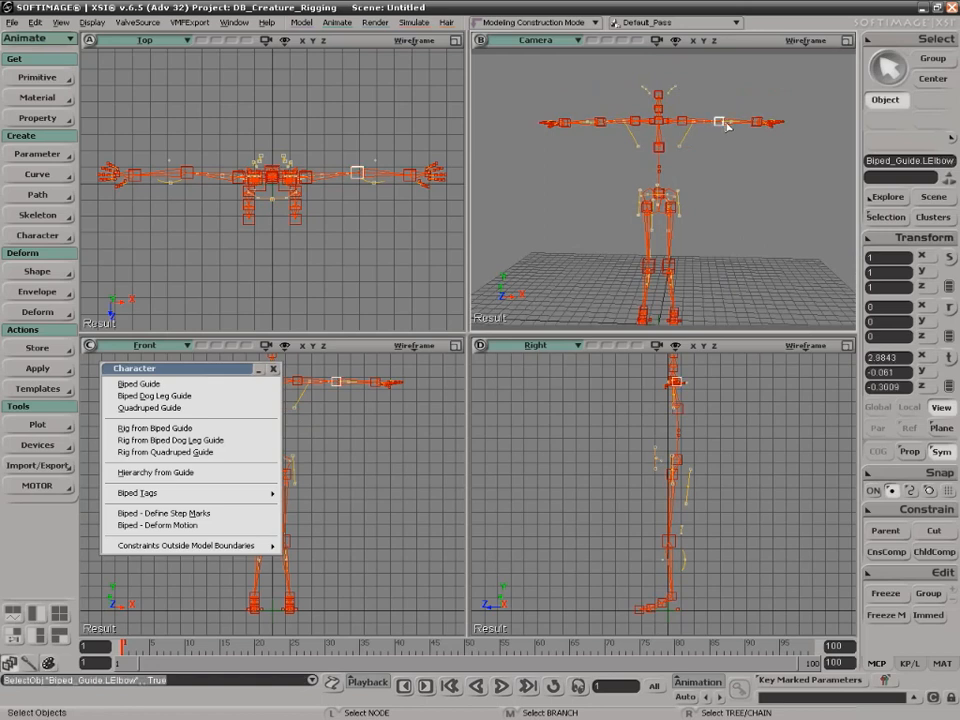
pyautogui.press('v')
pyautogui.moveTo(752, 123); pyautogui.dragTo(792, 124)
pyautogui.press('s')
pyautogui.moveTo(758, 158); pyautogui.dragTo(674, 124, button='right')
# Raise the guide's neck control to lengthen the neck.
pyautogui.press('space')
pyautogui.click(660, 66)
pyautogui.press('v')
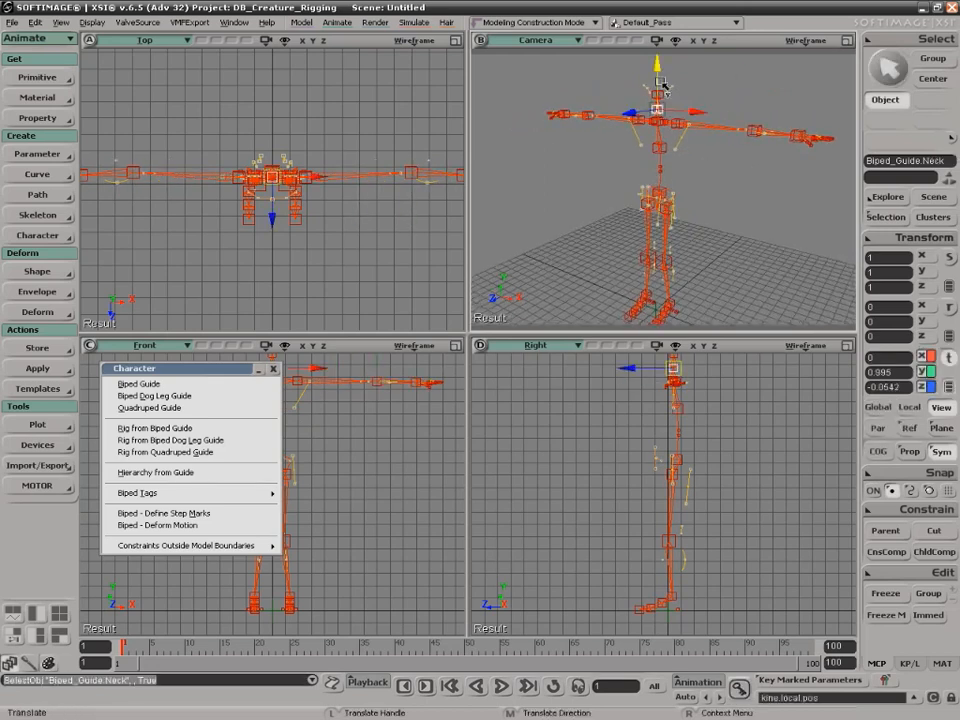
pyautogui.moveTo(663, 61); pyautogui.dragTo(664, 55)
pyautogui.press('s')
pyautogui.moveTo(688, 98); pyautogui.dragTo(688, 134)
# Raise the guide's head control well above the neck and clear the selection.
pyautogui.press('space')
pyautogui.click(661, 108)
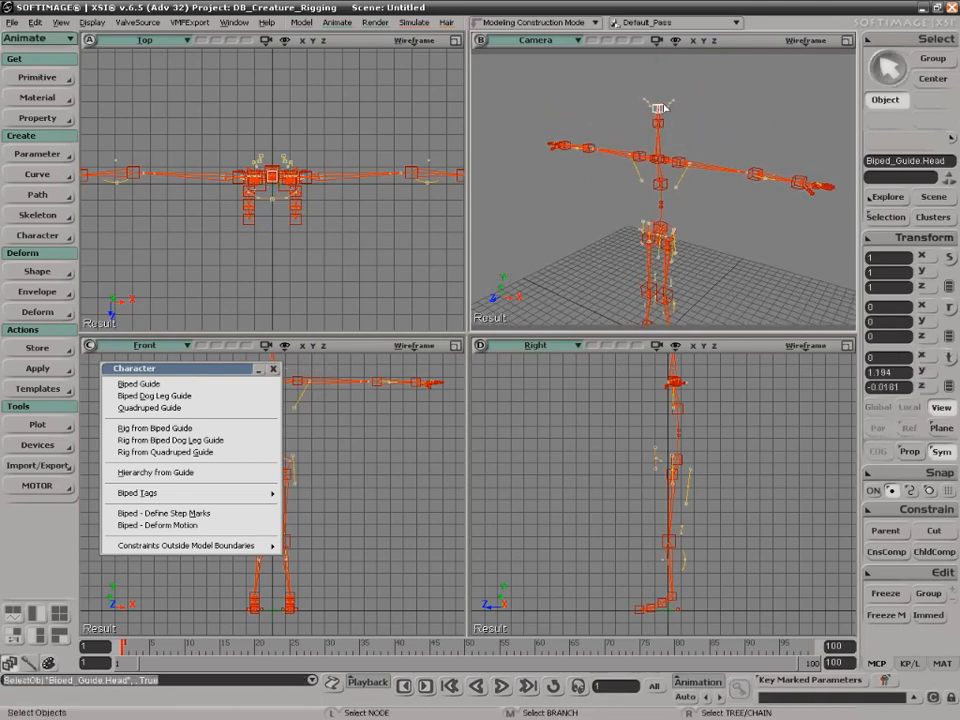
pyautogui.press('v')
pyautogui.moveTo(659, 75); pyautogui.dragTo(659, 36)
pyautogui.press('s')
pyautogui.moveTo(705, 184); pyautogui.dragTo(787, 156, button='right')
pyautogui.press('space')
pyautogui.click(776, 158)
pyautogui.press('s')
pyautogui.press('space')
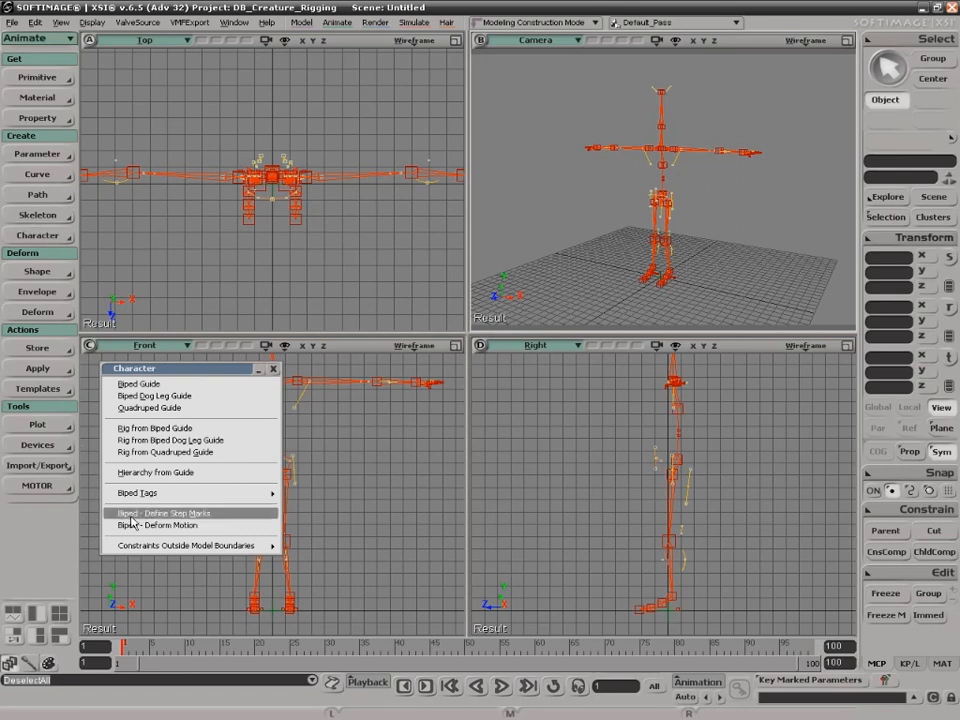
# Generate a rig from the biped guide with a Skeleton spine and a Null Hierarchy shadow rig, and close its foot roll controls.
pyautogui.click(186, 429)
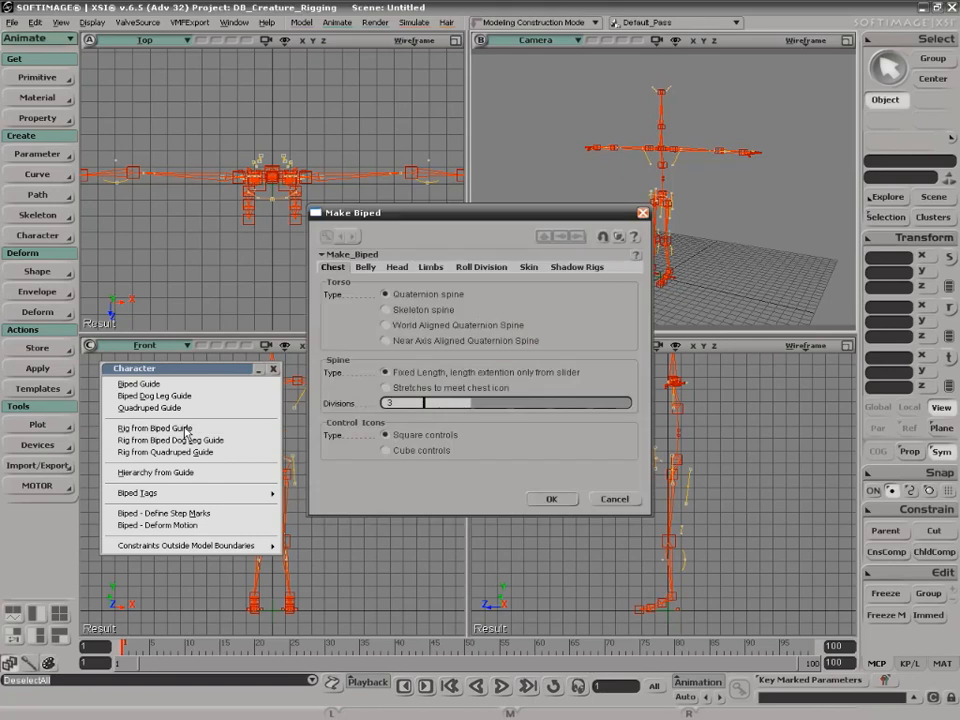
pyautogui.moveTo(433, 214); pyautogui.dragTo(430, 319)
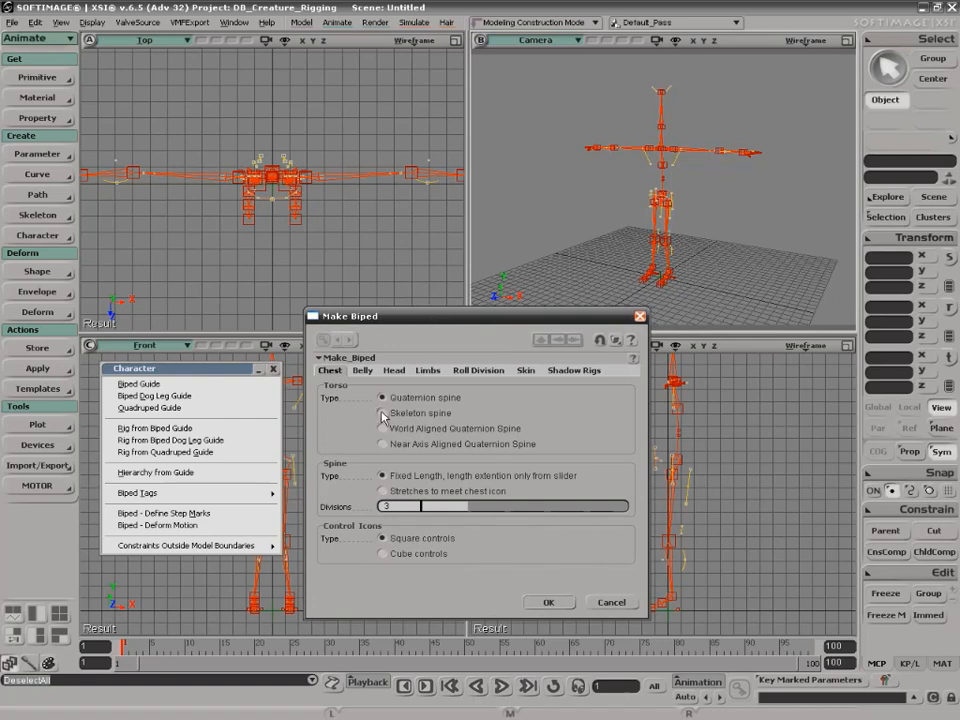
pyautogui.click(421, 414)
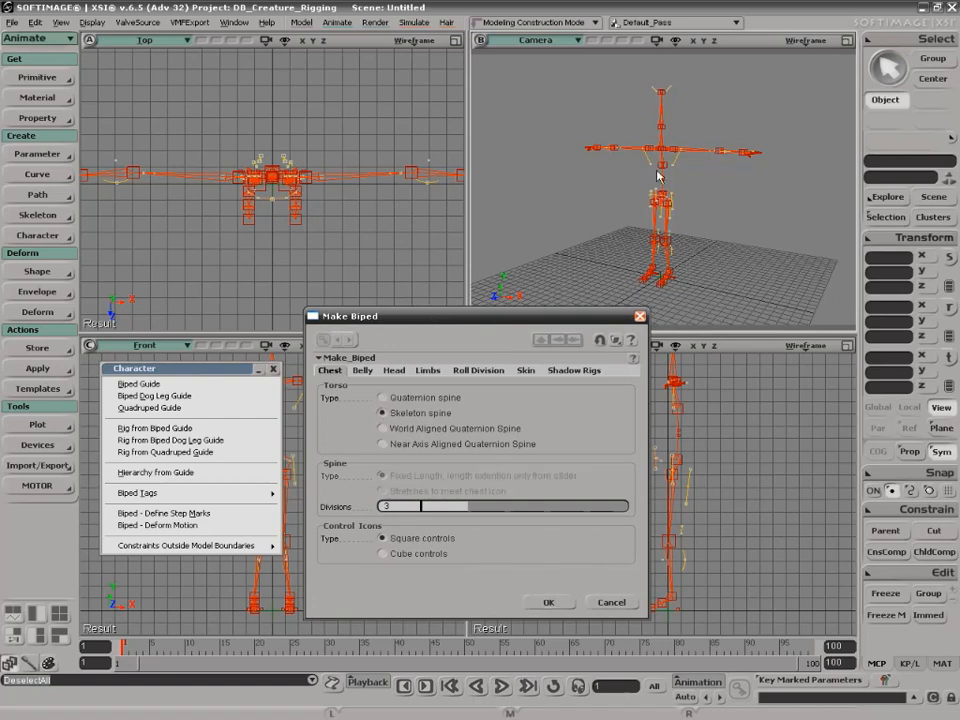
pyautogui.click(575, 371)
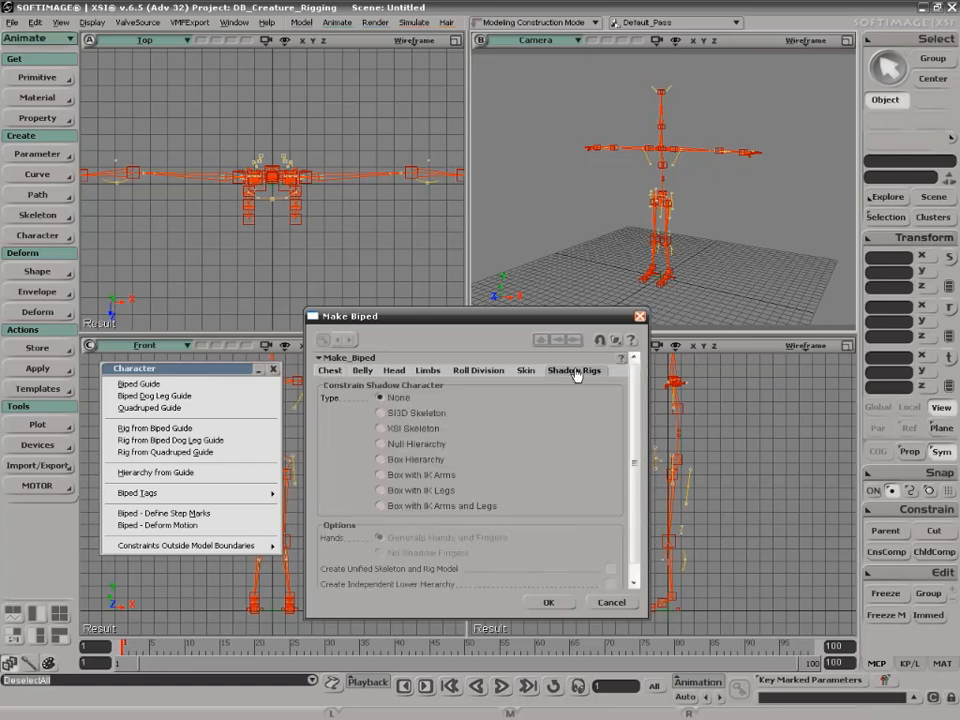
pyautogui.click(380, 443)
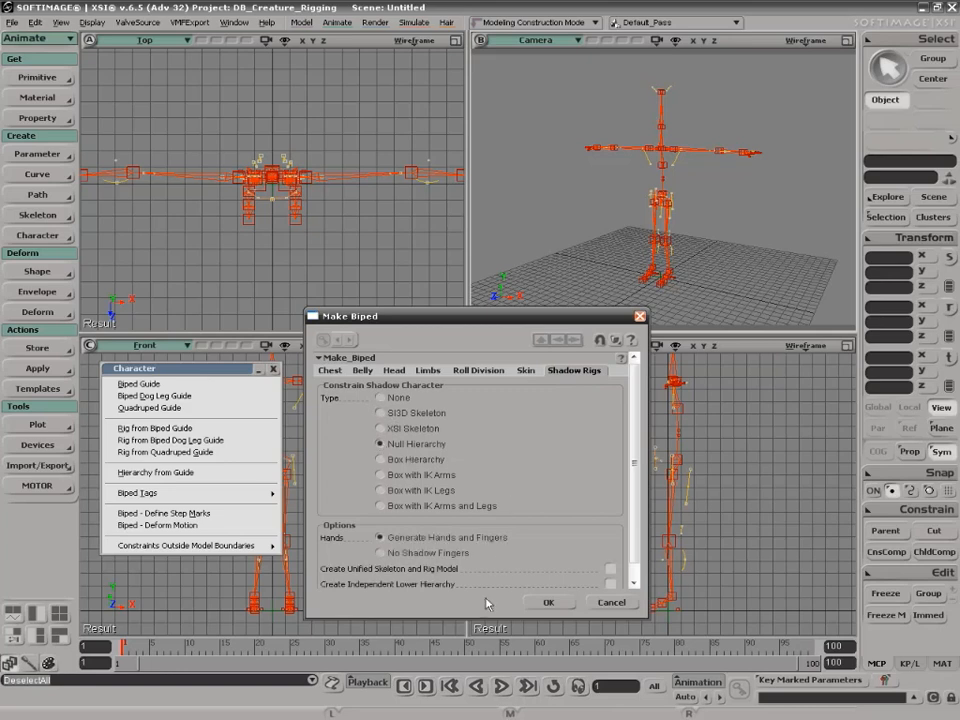
pyautogui.click(549, 603)
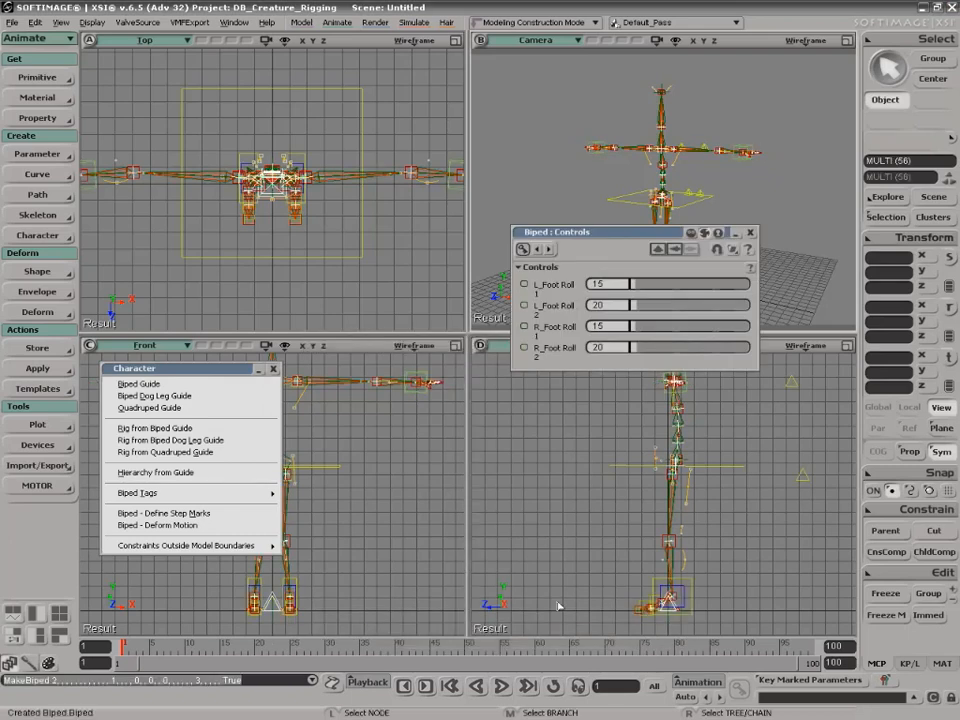
pyautogui.click(750, 233)
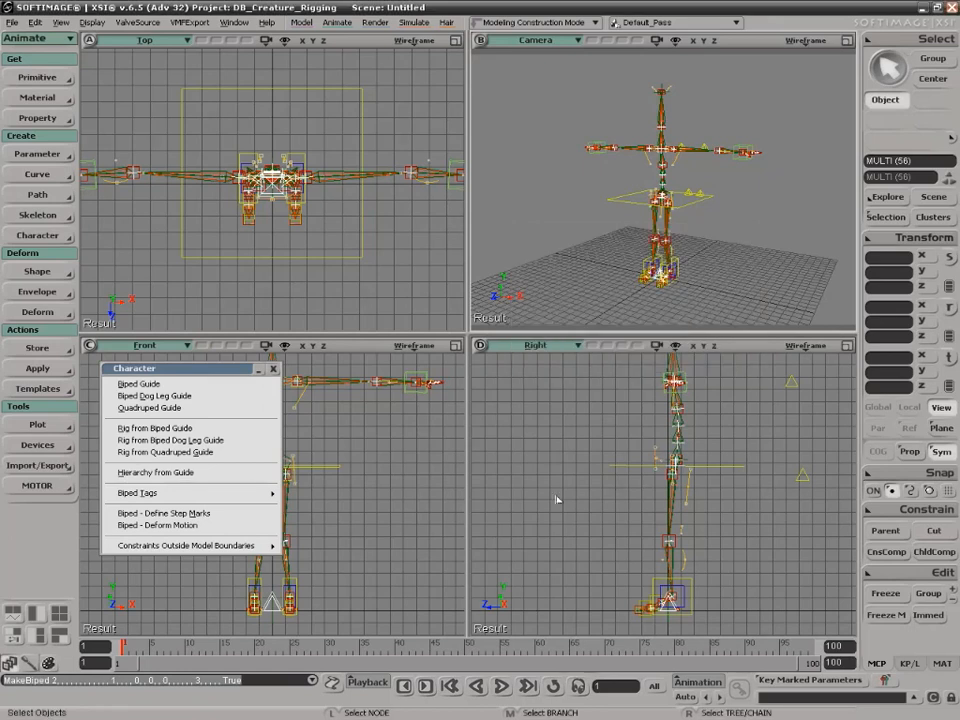
# Delete the Biped_Guide model from the scene explorer.
pyautogui.press('8')
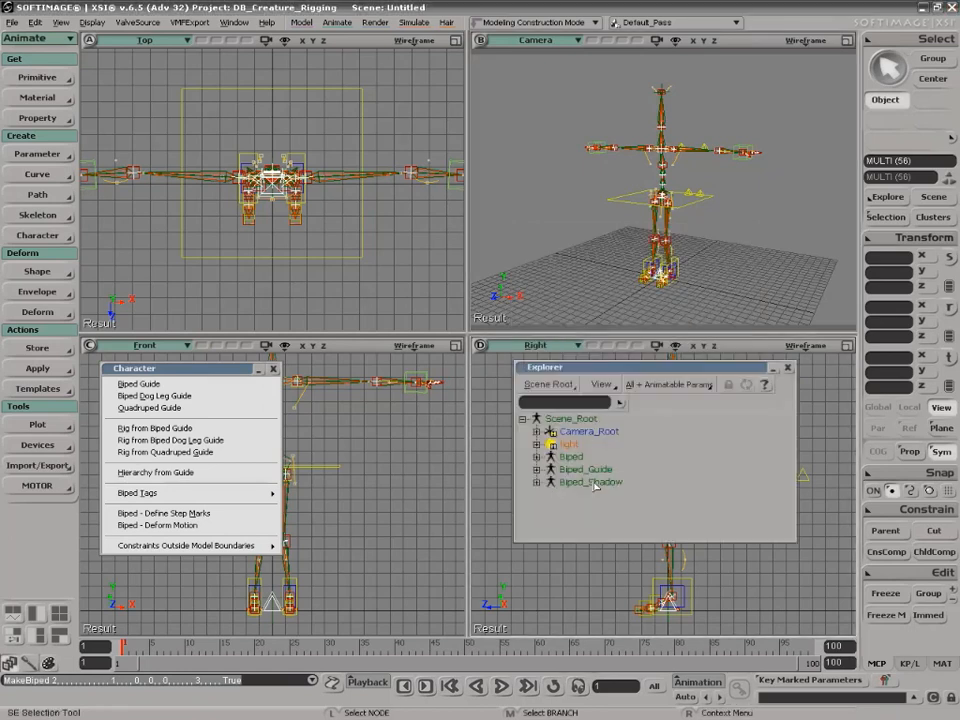
pyautogui.click(586, 469)
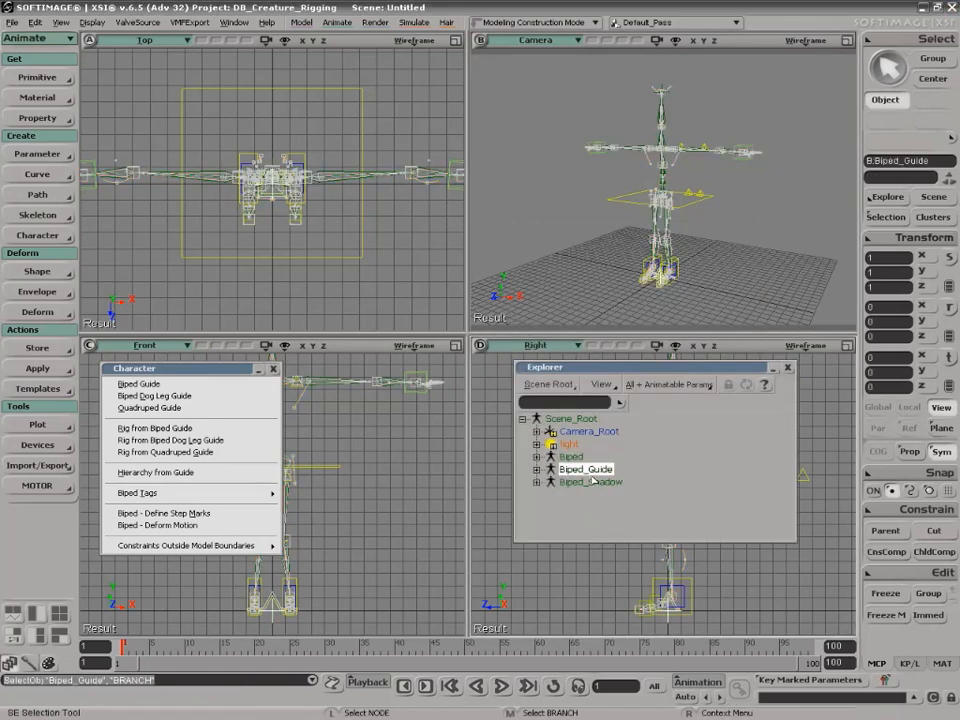
pyautogui.press('Delete')
# Inspect the Biped and Biped_Shadow models and the Shadow_envelope_group by selecting each in the explorer.
pyautogui.middleClick(571, 457)
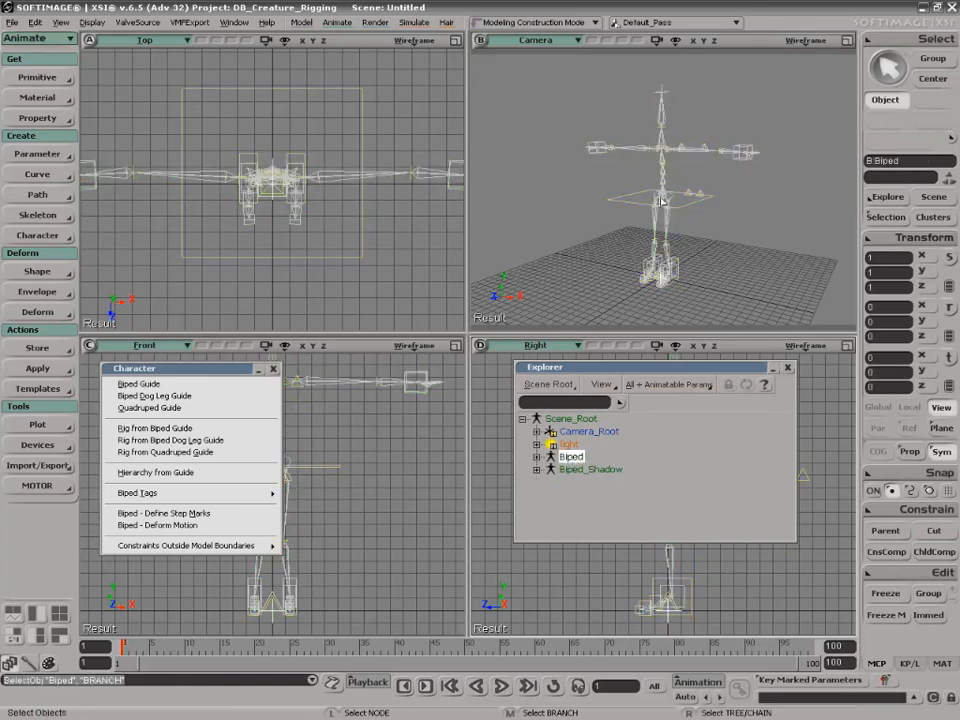
pyautogui.middleClick(600, 472)
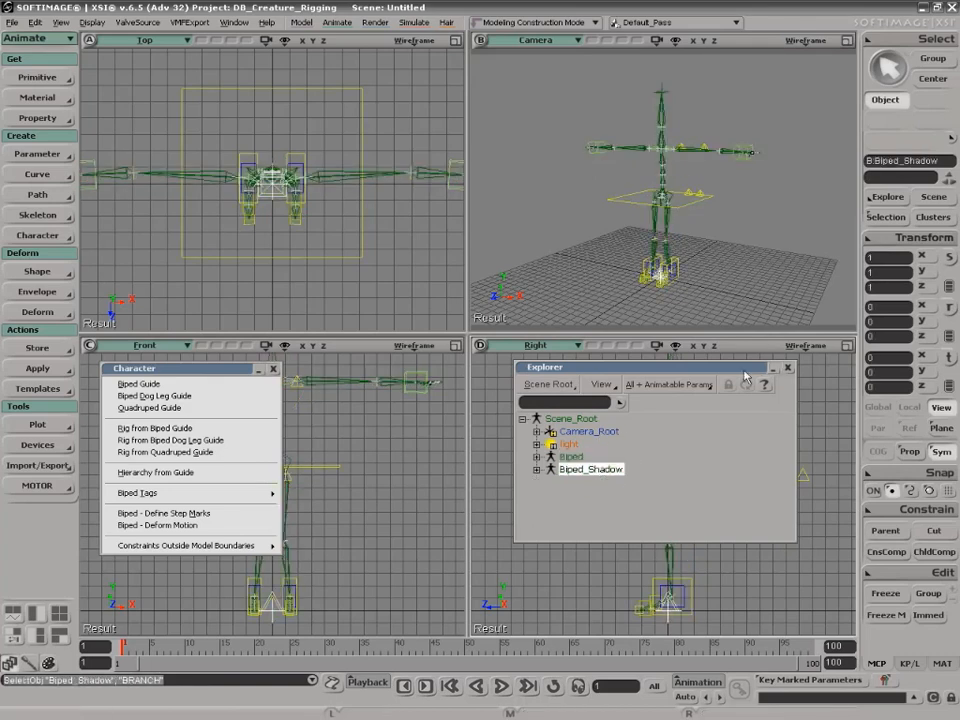
pyautogui.click(537, 470)
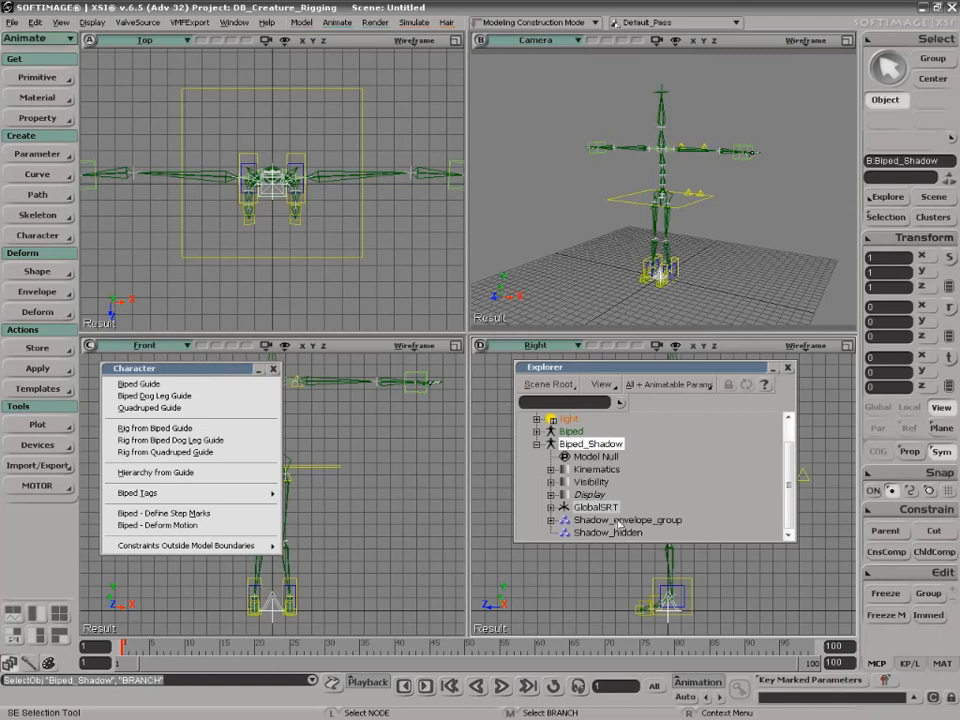
pyautogui.middleClick(616, 521)
pyautogui.moveTo(780, 368); pyautogui.dragTo(780, 399)
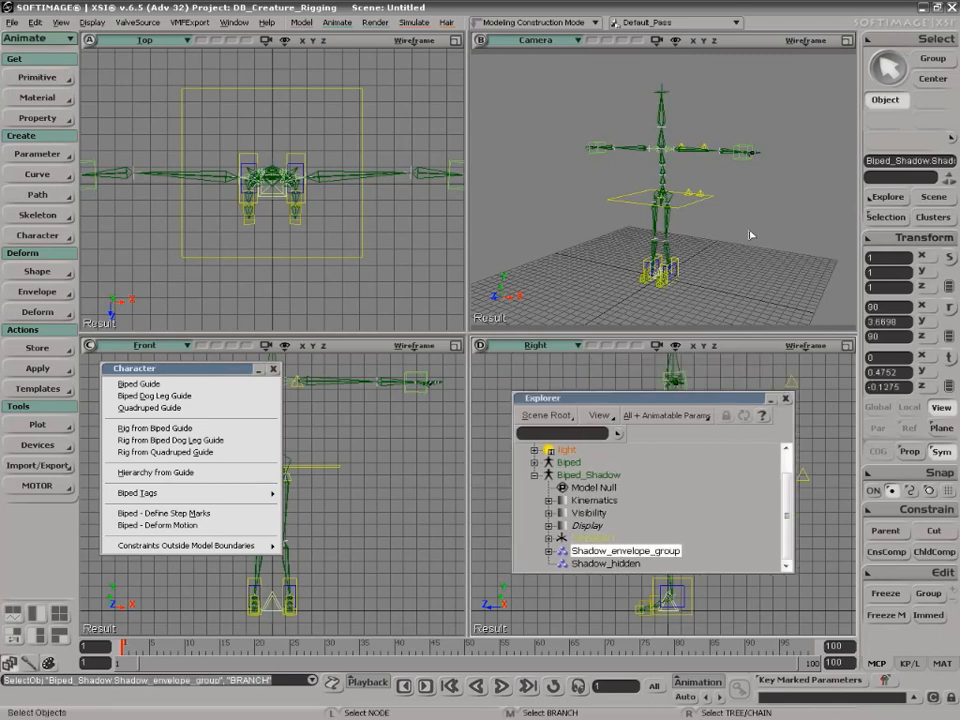
# Clear the selection, maximize the Camera viewport and examine the biped rig up close.
pyautogui.click(740, 230)
pyautogui.click(846, 42)
pyautogui.press('s')
pyautogui.moveTo(605, 268); pyautogui.dragTo(693, 203)
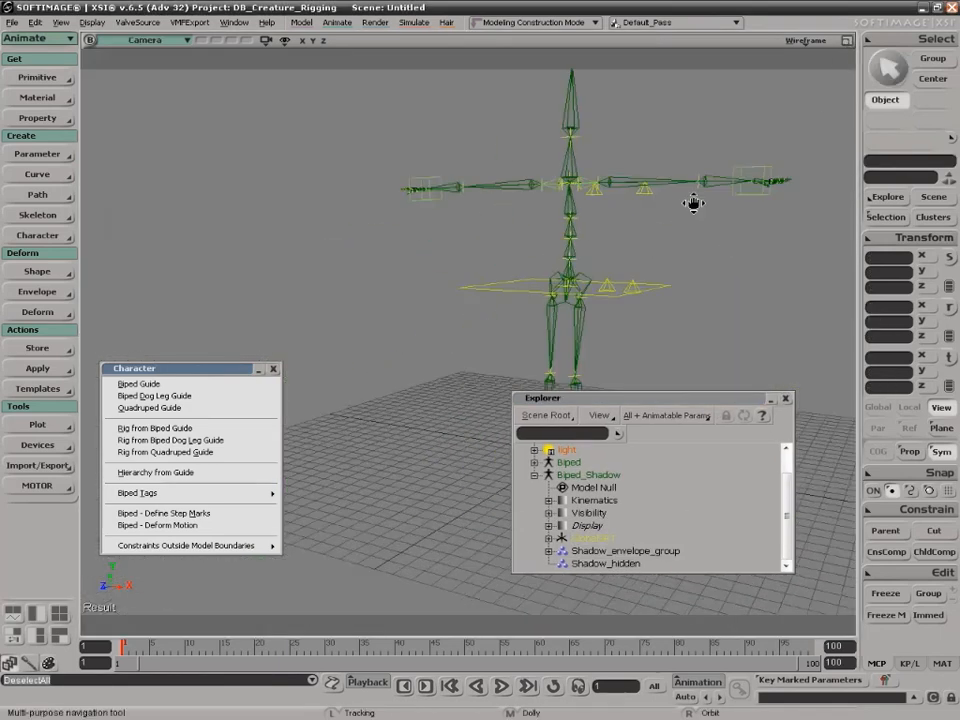
pyautogui.moveTo(693, 203); pyautogui.dragTo(669, 244, button='right')
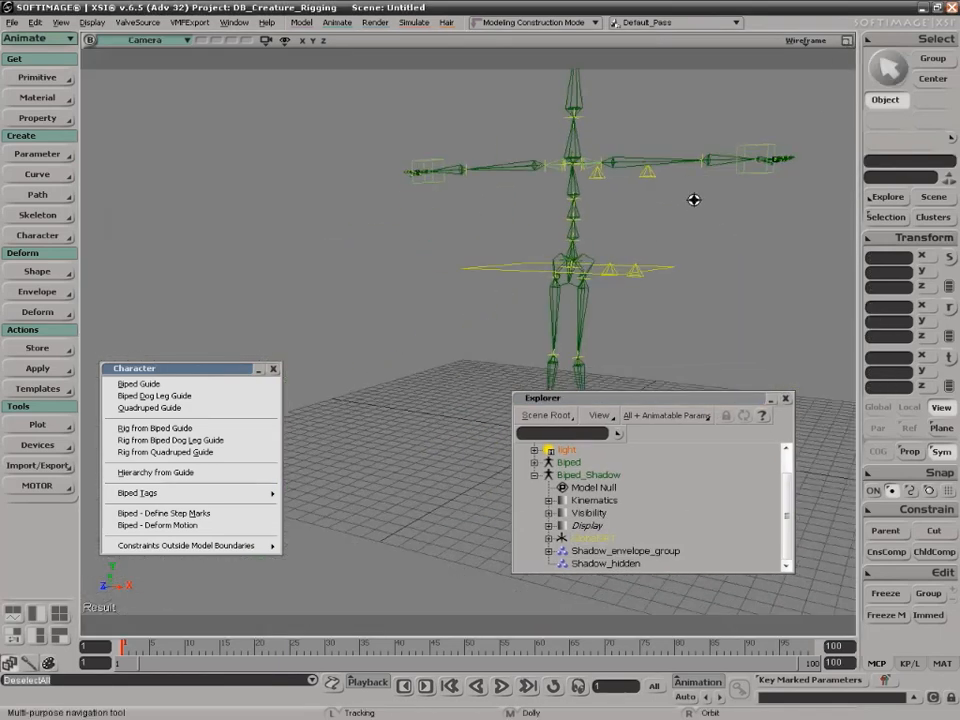
pyautogui.moveTo(669, 244); pyautogui.dragTo(602, 236)
pyautogui.moveTo(602, 236); pyautogui.dragTo(585, 267, button='right')
pyautogui.press('space')
pyautogui.press('s')
pyautogui.press('space')
pyautogui.press('s')
pyautogui.moveTo(594, 256); pyautogui.dragTo(617, 286)
# Try moving the biped's UpperBody control and undo the last move.
pyautogui.press('space')
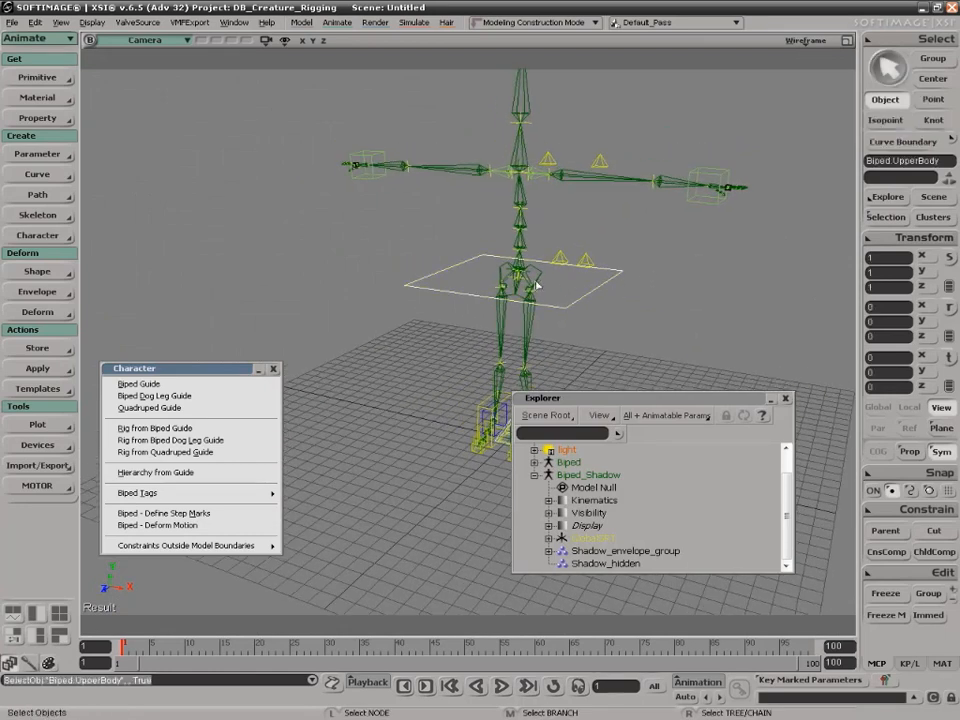
pyautogui.press('v')
pyautogui.moveTo(391, 211); pyautogui.dragTo(371, 189)
pyautogui.moveTo(499, 256)
pyautogui.mouseDown()
pyautogui.moveTo(523, 288)
pyautogui.moveTo(501, 304)
pyautogui.moveTo(505, 279)
pyautogui.mouseUp()
pyautogui.hotkey('ctrl', 'z')
# Move the two pyramid-shaped controls near the pelvis horizontally apart in opposite directions.
pyautogui.press('s')
pyautogui.moveTo(602, 311); pyautogui.dragTo(534, 277, button='right')
pyautogui.click(496, 225)
pyautogui.press('s')
pyautogui.press('v')
pyautogui.moveTo(519, 244); pyautogui.dragTo(317, 240)
pyautogui.click(454, 230)
pyautogui.press('v')
pyautogui.moveTo(519, 228); pyautogui.dragTo(645, 229)
# Lower the UpperBody control to a Y position of about -3.53 so the legs bend at the knees.
pyautogui.press('space')
pyautogui.click(515, 216)
pyautogui.press('v')
pyautogui.moveTo(447, 139)
pyautogui.mouseDown()
pyautogui.moveTo(448, 226)
pyautogui.moveTo(448, 160)
pyautogui.mouseUp()
pyautogui.press('s')
pyautogui.moveTo(523, 306); pyautogui.dragTo(440, 254, button='right')
pyautogui.moveTo(437, 200); pyautogui.dragTo(450, 229)
pyautogui.press('s')
pyautogui.moveTo(450, 229); pyautogui.dragTo(516, 286, button='right')
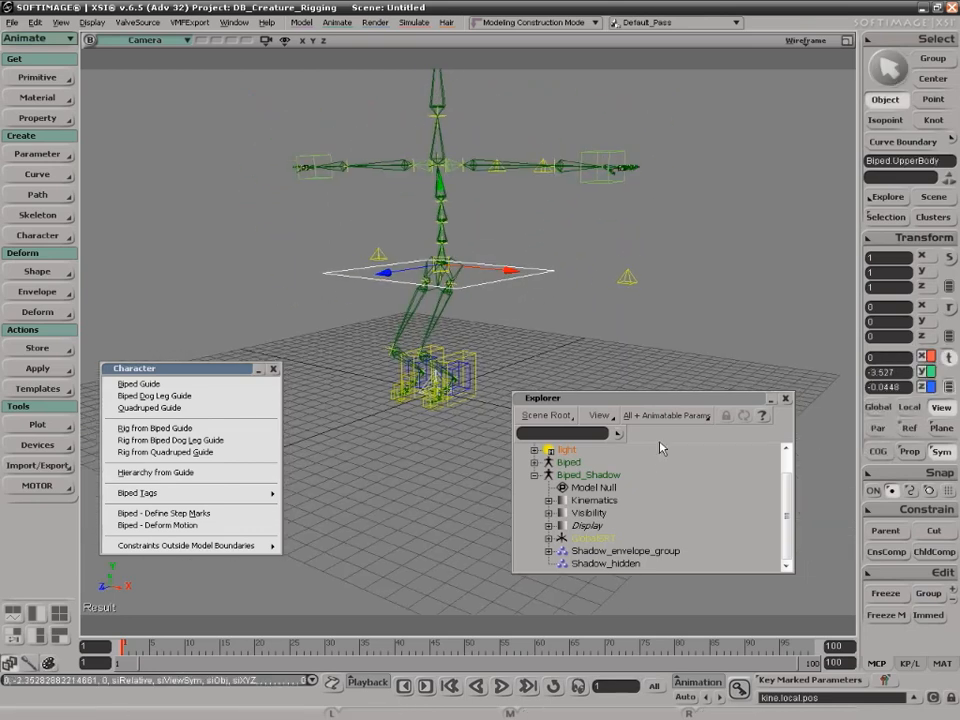
# Select the whole Biped_Shadow branch and examine its nulls on the posed rig.
pyautogui.middleClick(596, 481)
pyautogui.press('s')
pyautogui.moveTo(553, 326)
pyautogui.mouseDown(button='right')
pyautogui.moveTo(690, 336)
pyautogui.moveTo(476, 333)
pyautogui.moveTo(448, 319)
pyautogui.moveTo(632, 334)
pyautogui.moveTo(569, 313)
pyautogui.mouseUp(button='right')
pyautogui.press('v')
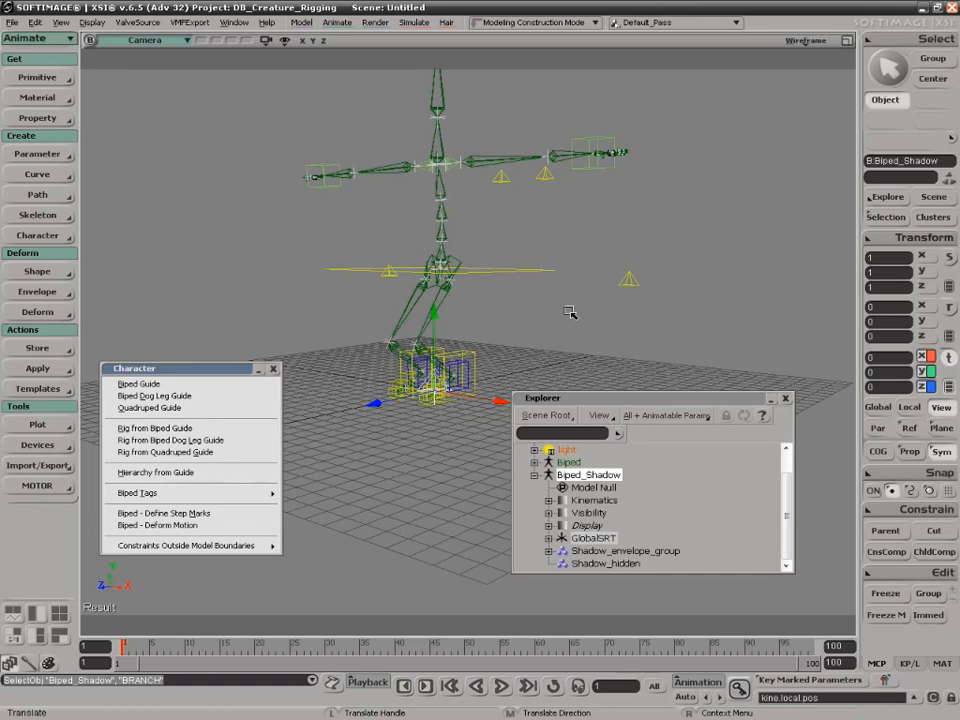
pyautogui.press('space')
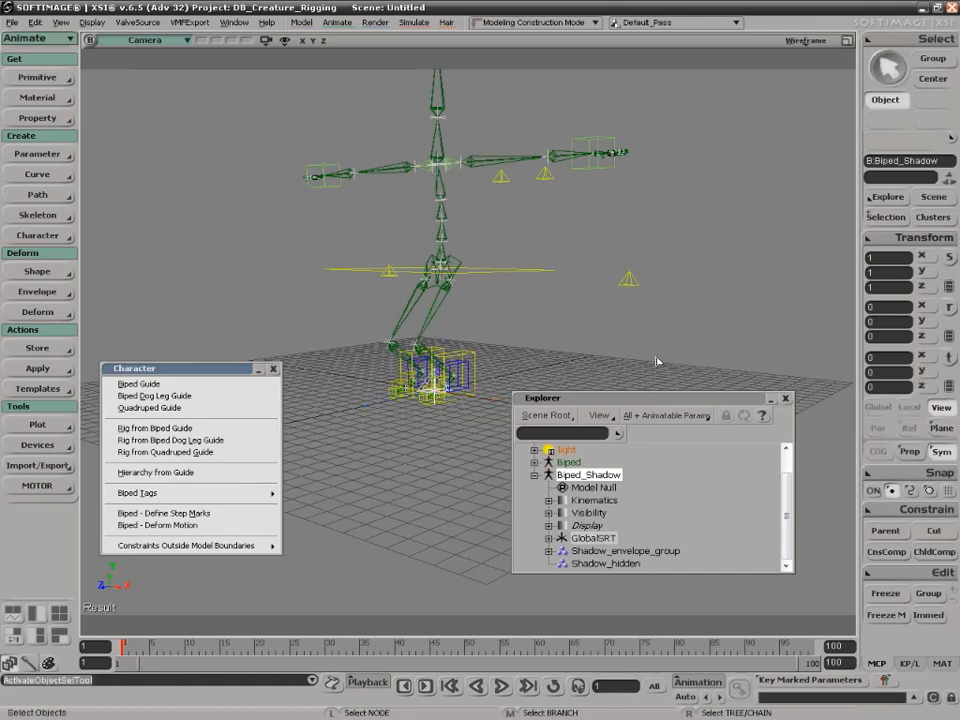
# Delete the Biped and Biped_Shadow models together with their whole hierarchies.
pyautogui.click(535, 475)
pyautogui.moveTo(575, 490); pyautogui.dragTo(577, 503, button='middle')
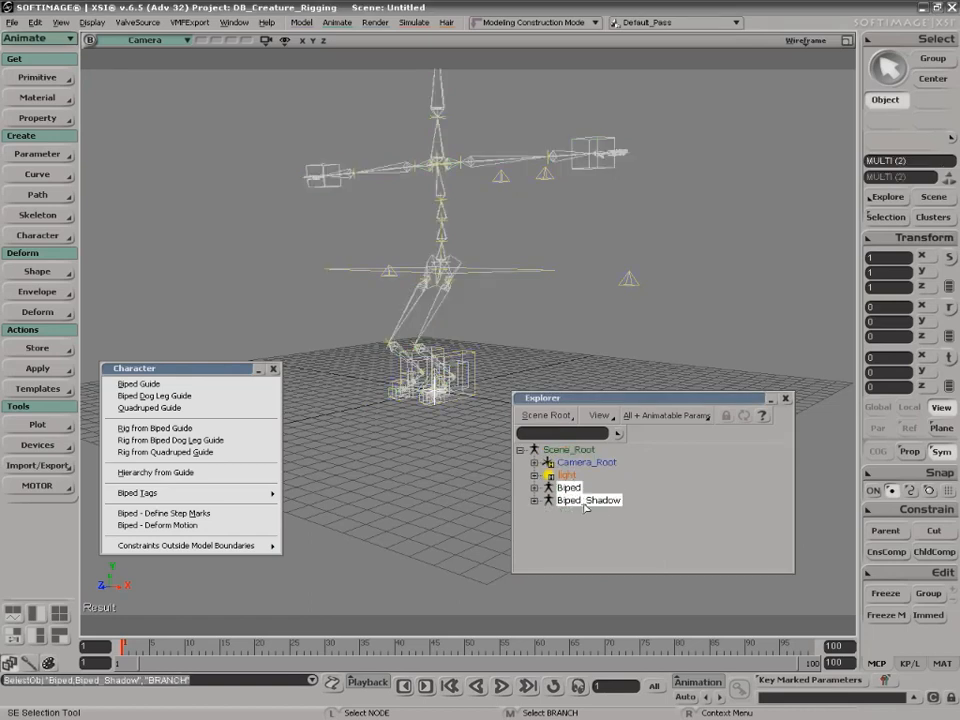
pyautogui.press('Delete')
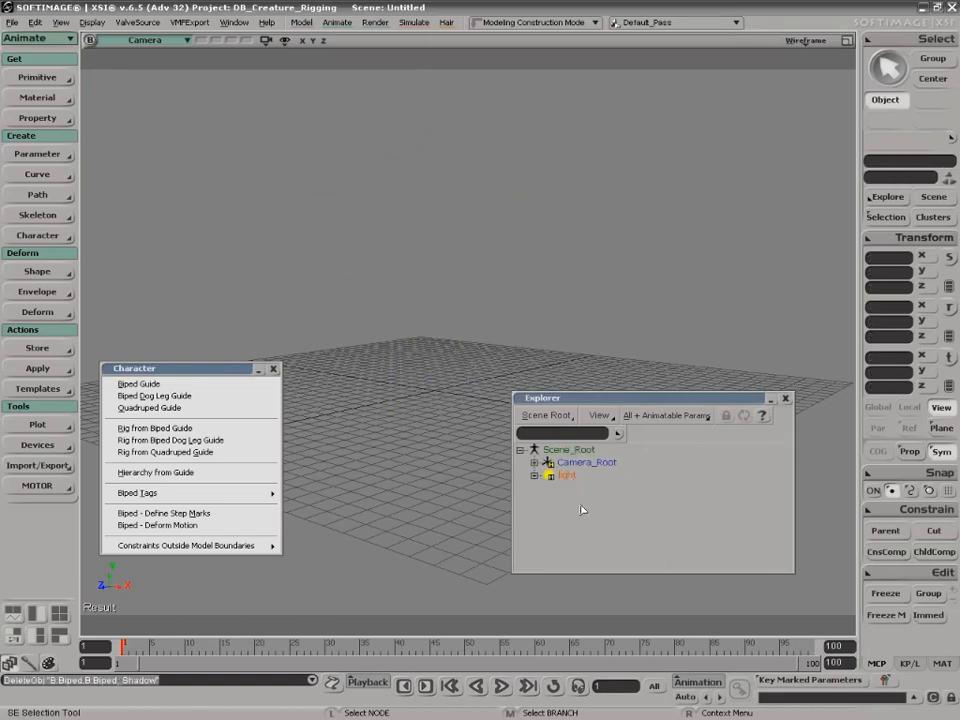
# Create a quadruped guide in the emptied scene, close the Explorer and clear the selection.
pyautogui.click(149, 408)
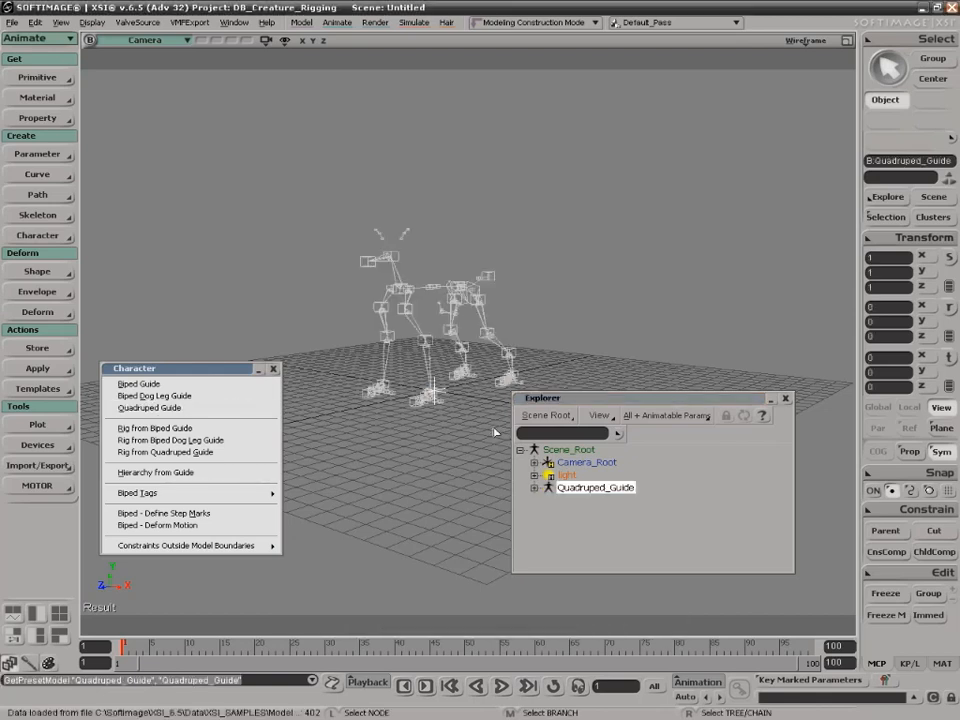
pyautogui.press('f')
pyautogui.press('s')
pyautogui.moveTo(442, 335)
pyautogui.mouseDown(button='right')
pyautogui.moveTo(413, 334)
pyautogui.moveTo(439, 326)
pyautogui.mouseUp(button='right')
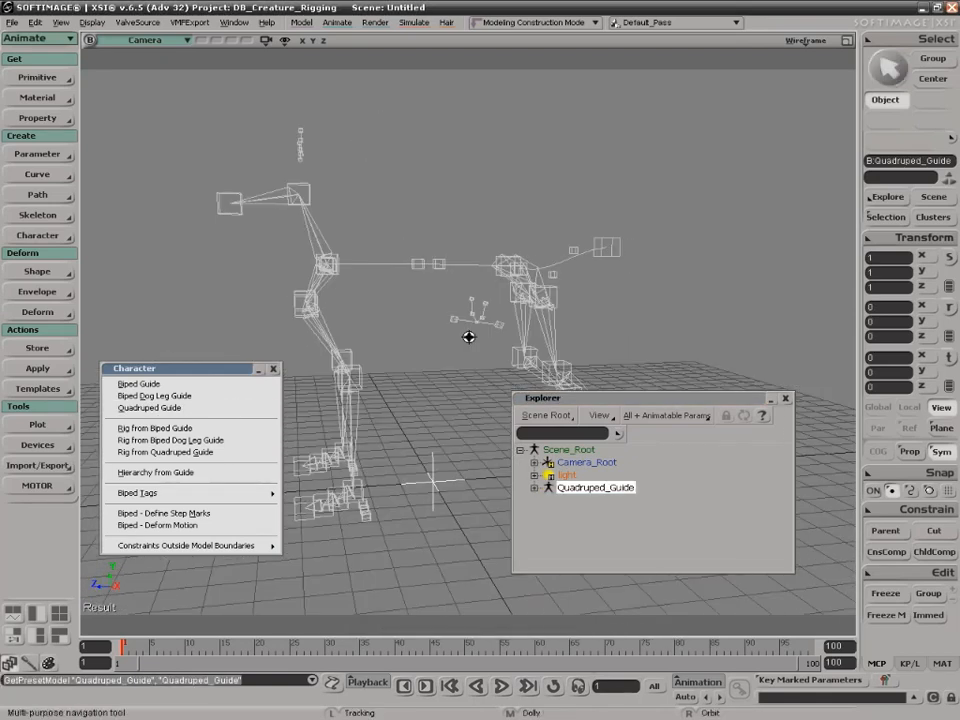
pyautogui.press('space')
pyautogui.press('8')
pyautogui.click(468, 393)
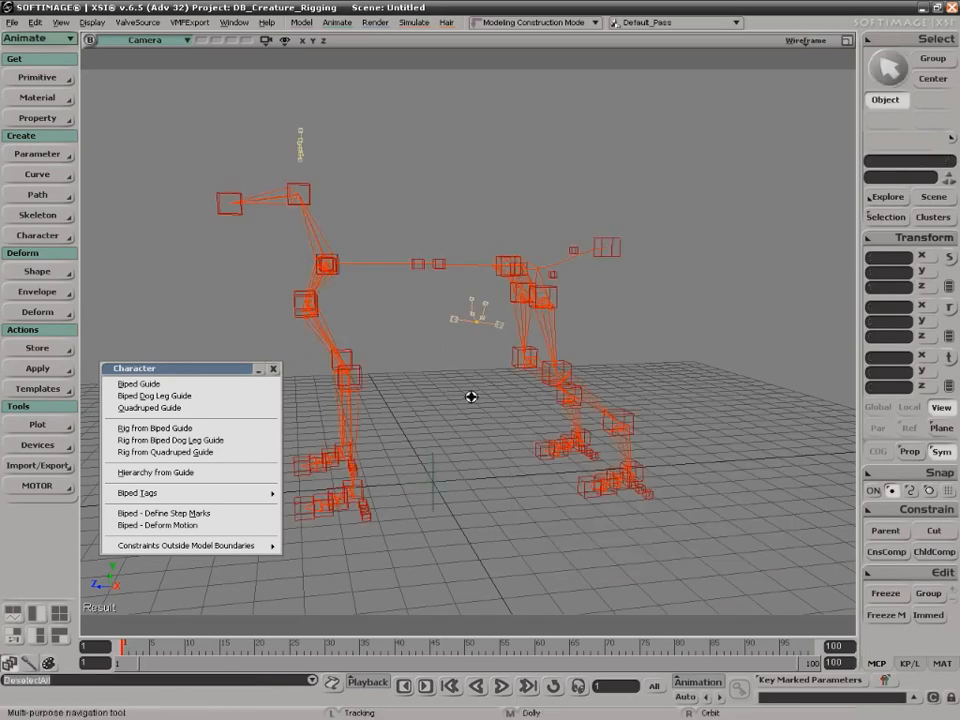
# Raise the quadruped guide's chest control at the base of the neck and shift it forward, away from the pelvis.
pyautogui.press('s')
pyautogui.moveTo(469, 394); pyautogui.dragTo(478, 405, button='right')
pyautogui.press('space')
pyautogui.click(338, 267)
pyautogui.press('s')
pyautogui.moveTo(411, 345); pyautogui.dragTo(416, 356, button='right')
pyautogui.press('space')
pyautogui.press('v')
pyautogui.moveTo(386, 160); pyautogui.dragTo(386, 117)
pyautogui.moveTo(339, 185); pyautogui.dragTo(228, 186)
# Lower both front shoulder controls of the guide together to a Y position of about -4.22 to lengthen the upper front section.
pyautogui.press('s')
pyautogui.moveTo(362, 251); pyautogui.dragTo(384, 263, button='right')
pyautogui.press('space')
pyautogui.click(381, 265)
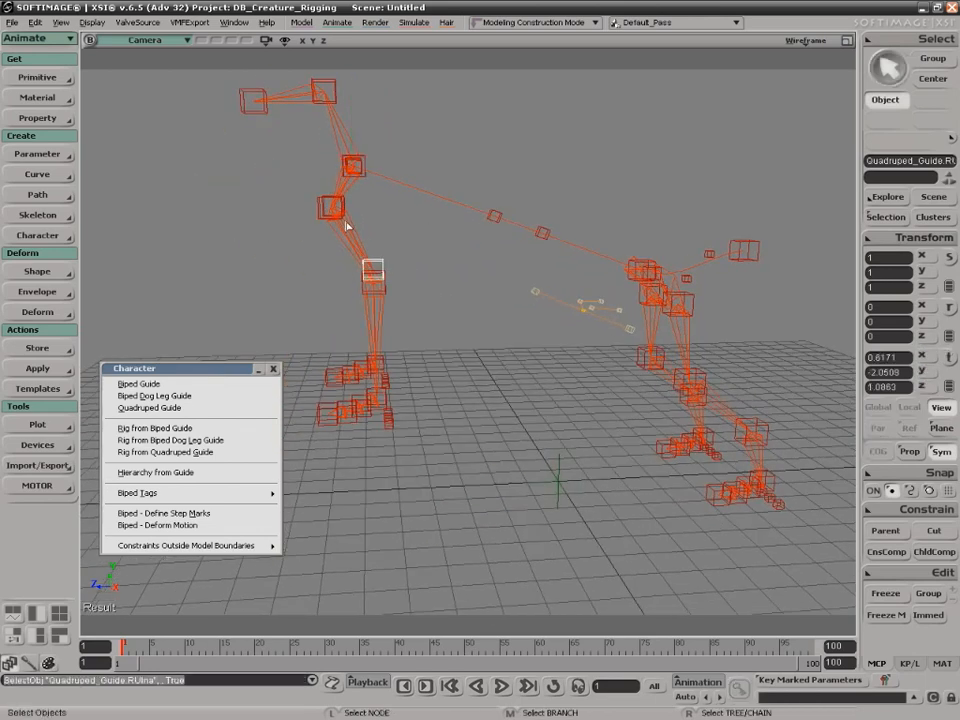
pyautogui.click(333, 207)
pyautogui.keyDown('shift'); pyautogui.click(331, 203); pyautogui.keyUp('shift')
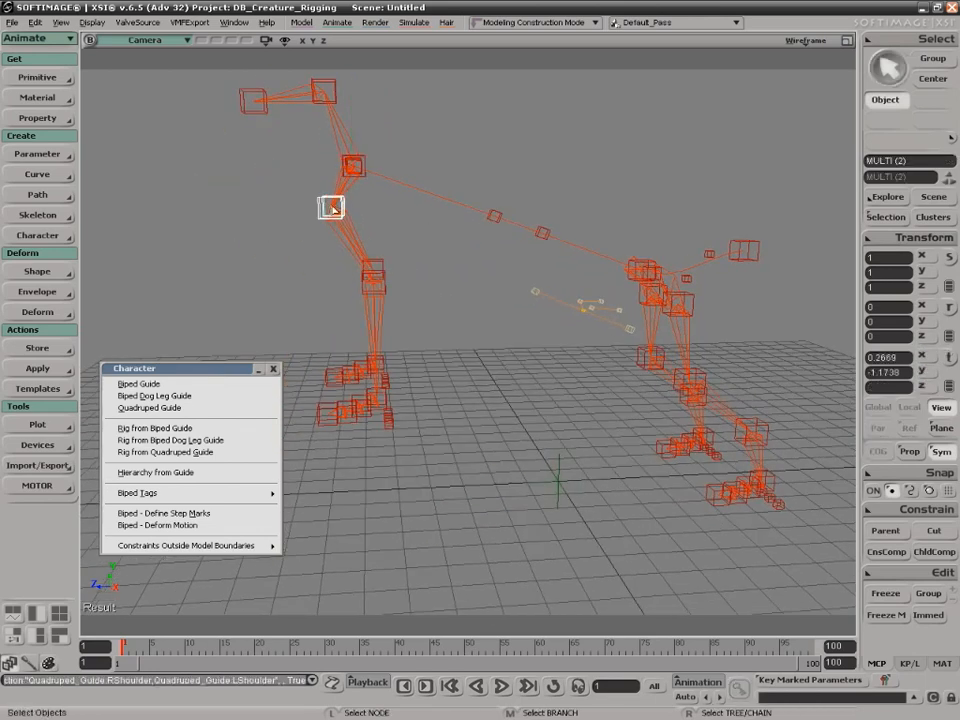
pyautogui.press('v')
pyautogui.moveTo(340, 145); pyautogui.dragTo(336, 246)
pyautogui.hotkey('ctrl', 'z')
pyautogui.moveTo(332, 140); pyautogui.dragTo(339, 254)
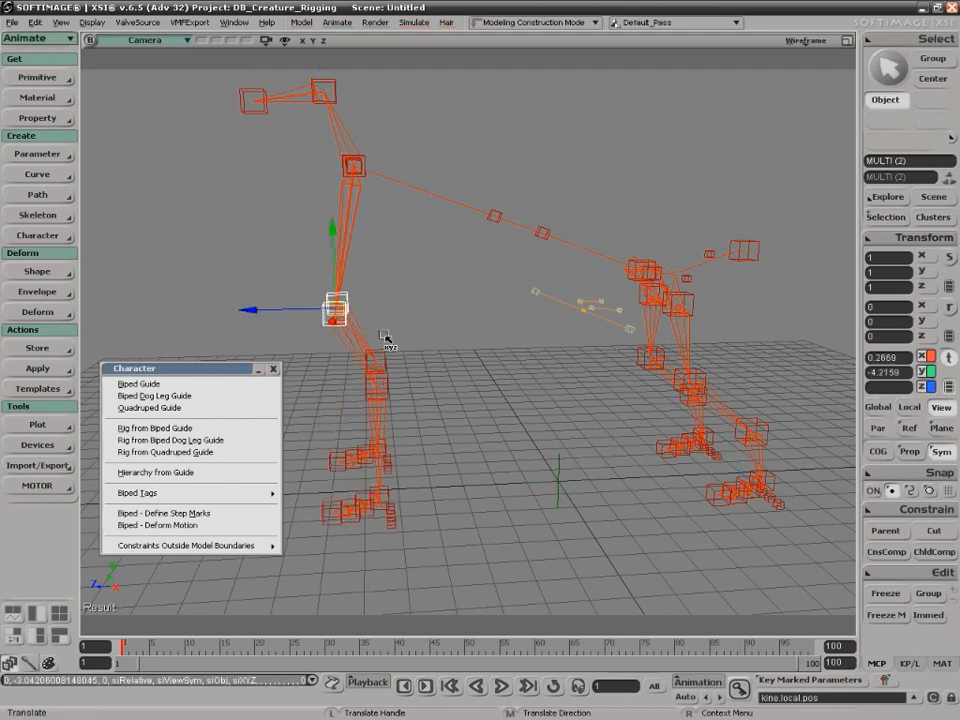
pyautogui.press('space')
pyautogui.press('s')
pyautogui.moveTo(495, 360); pyautogui.dragTo(448, 386, button='right')
pyautogui.click(490, 349)
# Pull the guide's tail tip control backward to lengthen the tail and raise the curve control next to it.
pyautogui.press('s')
pyautogui.moveTo(448, 386); pyautogui.dragTo(450, 396, button='middle')
pyautogui.moveTo(450, 396); pyautogui.dragTo(451, 369, button='right')
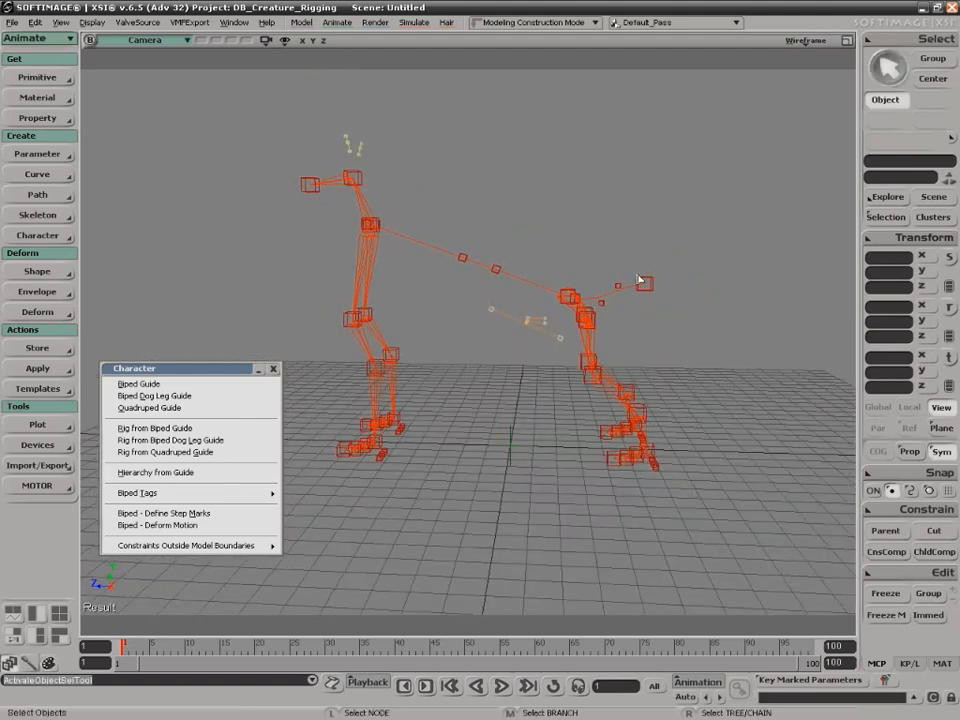
pyautogui.click(643, 281)
pyautogui.press('s')
pyautogui.moveTo(668, 313); pyautogui.dragTo(731, 350)
pyautogui.press('v')
pyautogui.press('space')
pyautogui.click(634, 342)
pyautogui.press('v')
pyautogui.moveTo(634, 342); pyautogui.dragTo(617, 290)
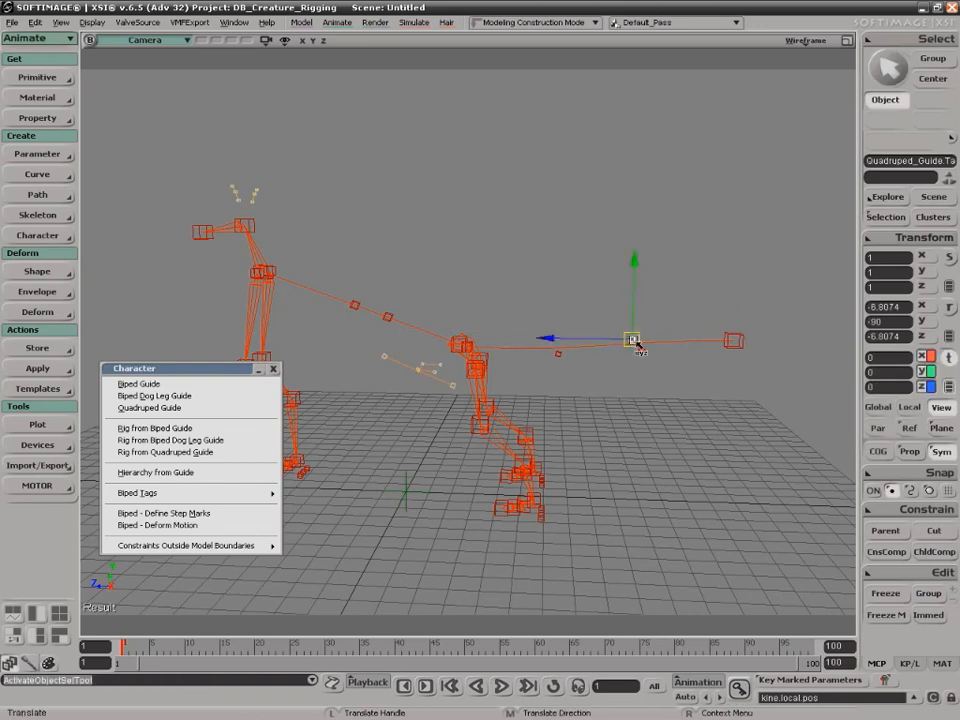
# Lower the tail curve control nearest the pelvis to bend the tail into an S shape and clear the selection.
pyautogui.press('space')
pyautogui.click(559, 352)
pyautogui.press('v')
pyautogui.moveTo(559, 352); pyautogui.dragTo(594, 446)
pyautogui.press('s')
pyautogui.moveTo(594, 446); pyautogui.dragTo(641, 360, button='middle')
pyautogui.press('space')
pyautogui.moveTo(641, 360); pyautogui.dragTo(397, 270, button='right')
pyautogui.click(697, 286)
pyautogui.press('s')
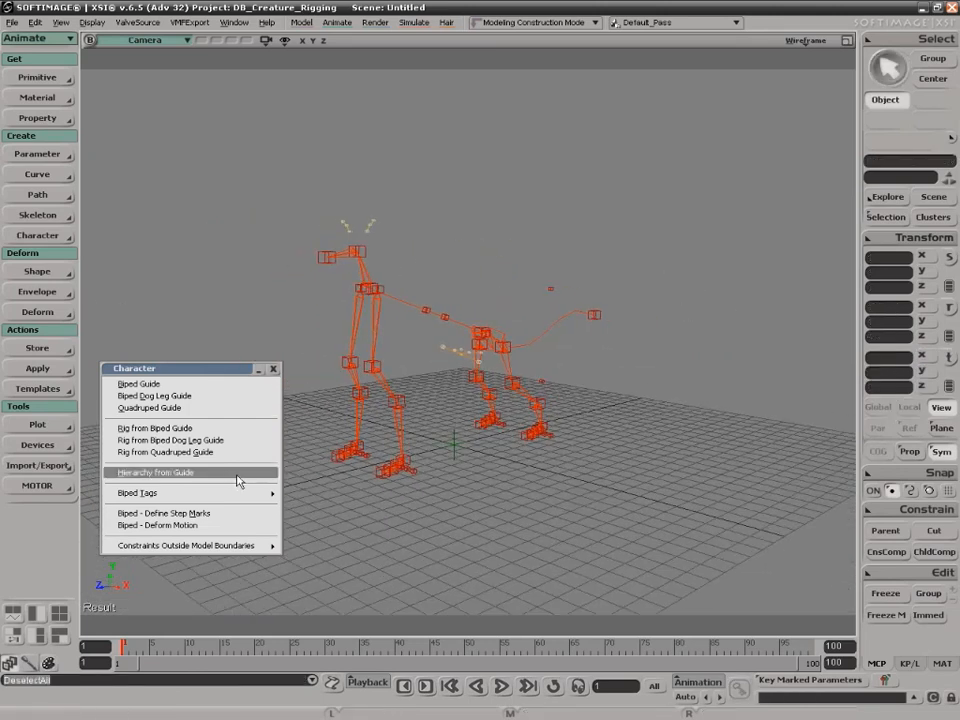
# Generate a rig from the quadruped guide with a quaternion spine and a Null Hierarchy shadow rig.
pyautogui.click(190, 455)
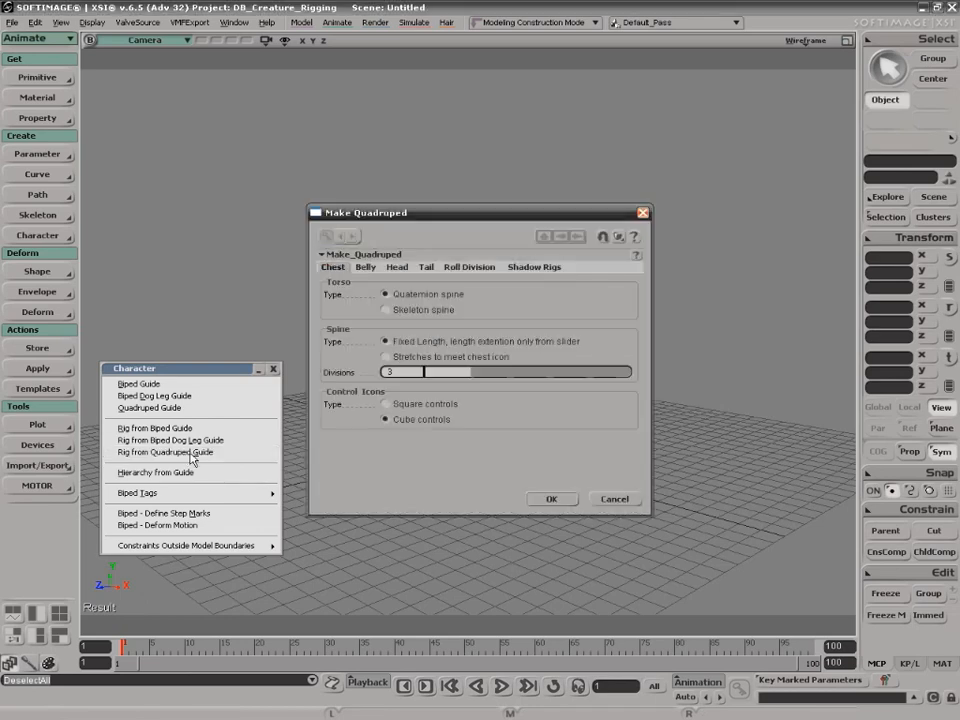
pyautogui.click(537, 268)
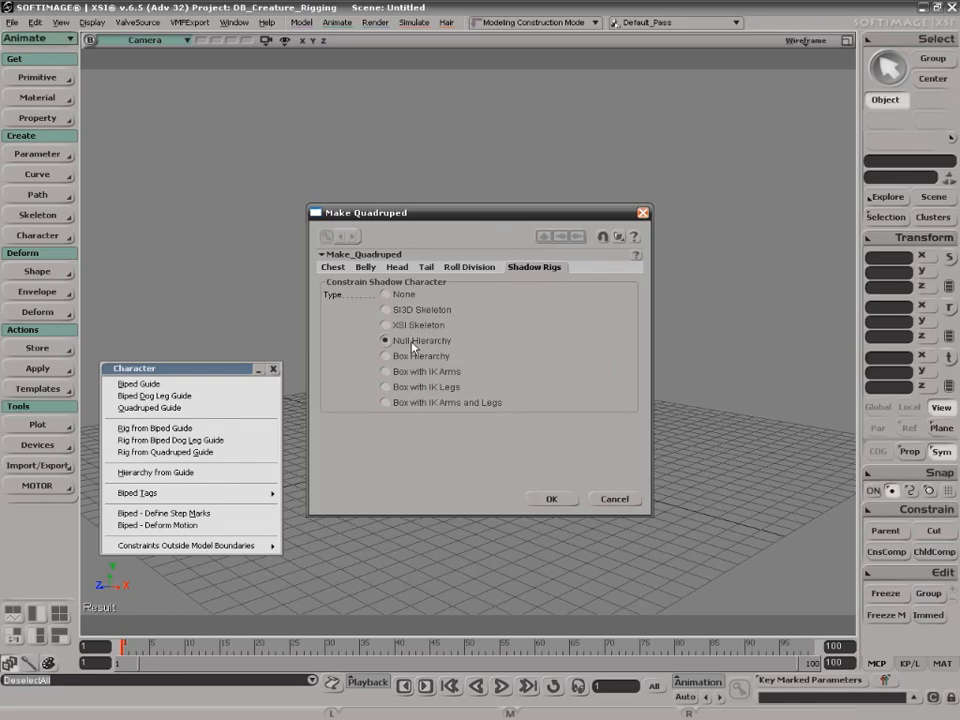
pyautogui.click(553, 499)
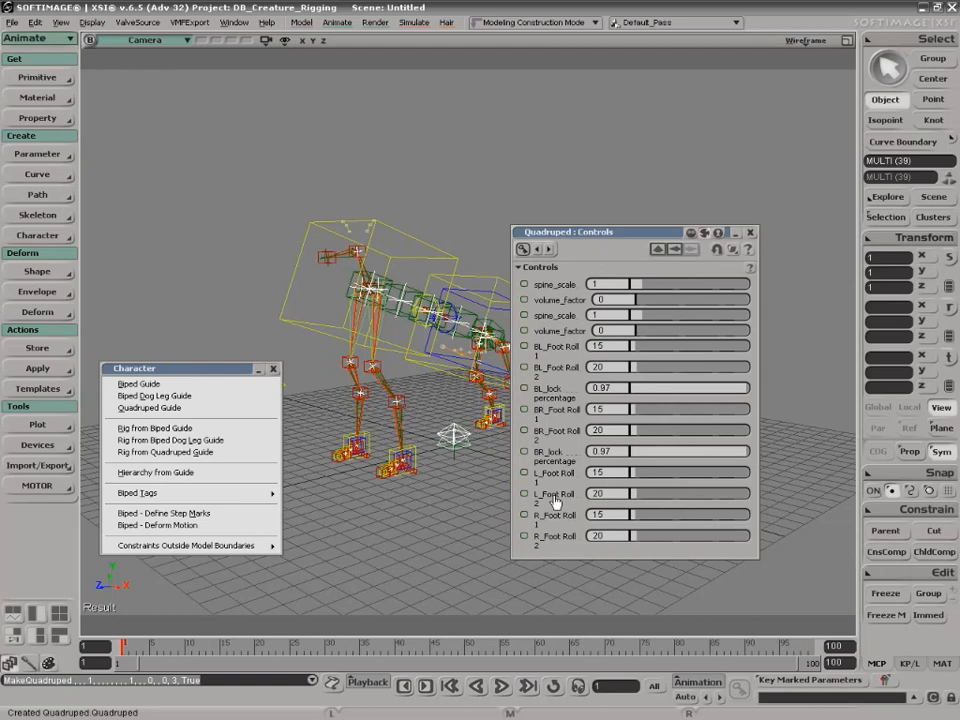
# Collapse the Quadruped Controls property page and move it above the rig, out of the way.
pyautogui.moveTo(590, 316); pyautogui.dragTo(690, 225)
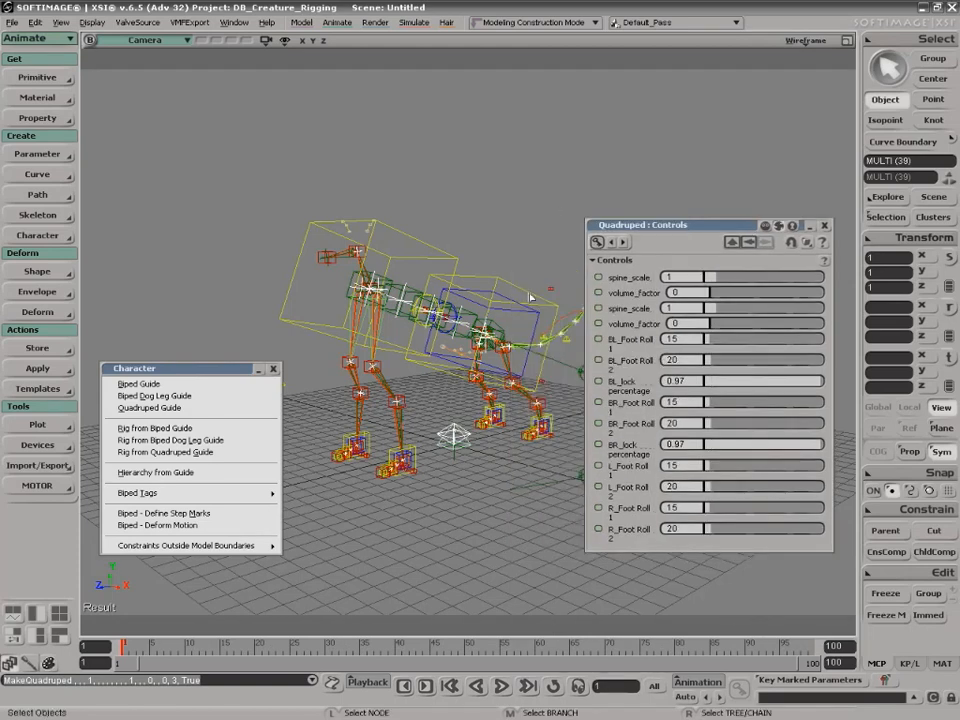
pyautogui.press('s')
pyautogui.moveTo(451, 322); pyautogui.dragTo(415, 322, button='right')
pyautogui.press('s')
pyautogui.moveTo(473, 333); pyautogui.dragTo(492, 338, button='right')
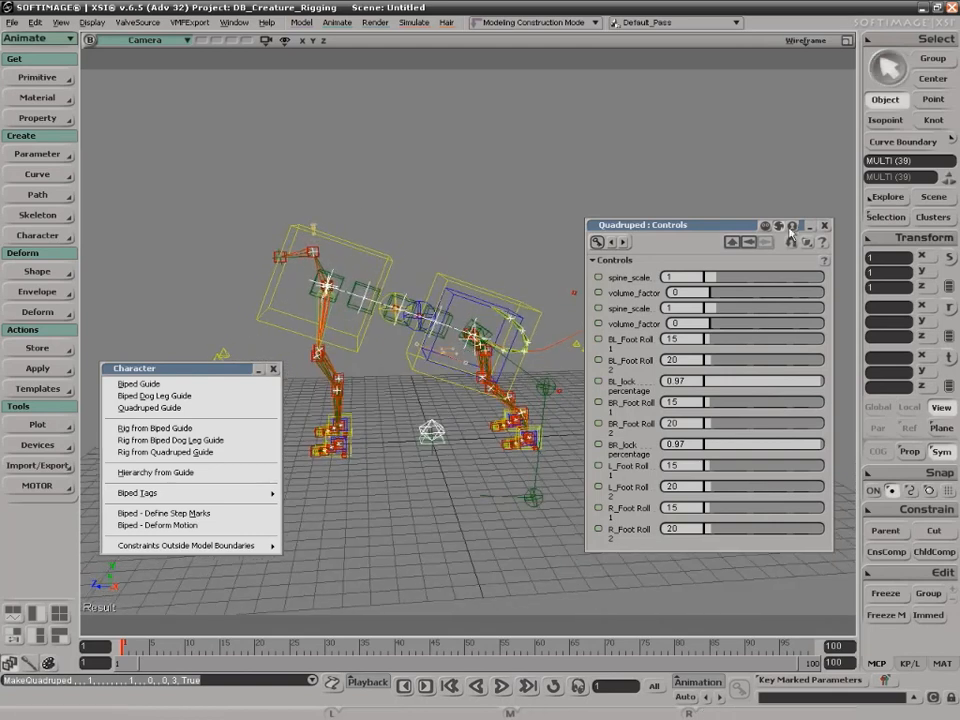
pyautogui.doubleClick(743, 222)
pyautogui.moveTo(737, 225); pyautogui.dragTo(744, 137)
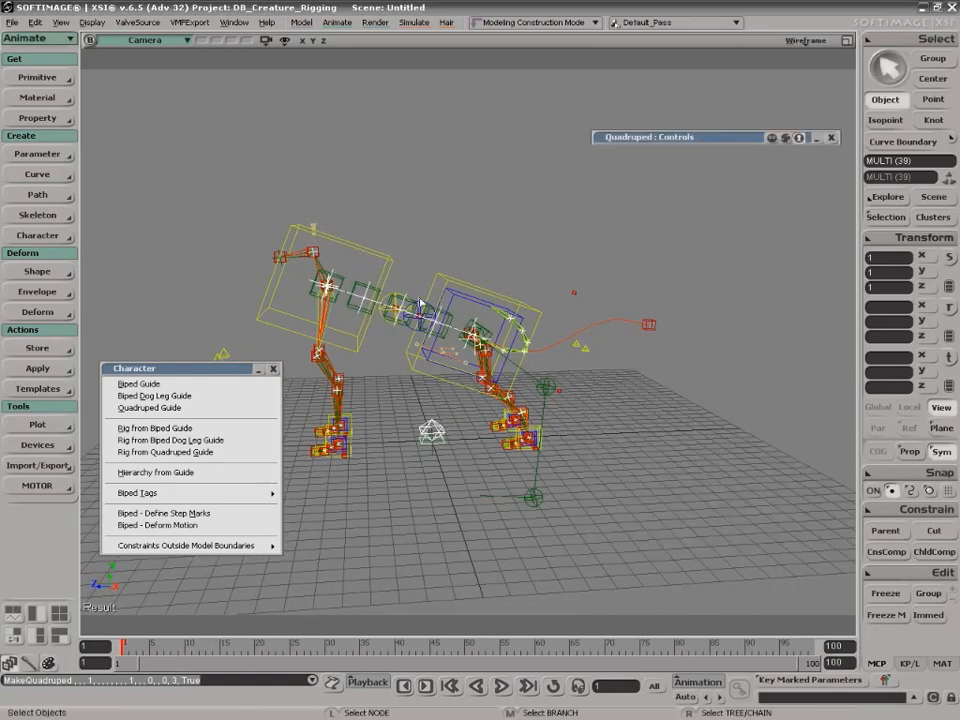
# Open the Explorer and examine the Quadruped_Null and Quadruped_Guide branches on the rig by selecting each in turn.
pyautogui.press('8')
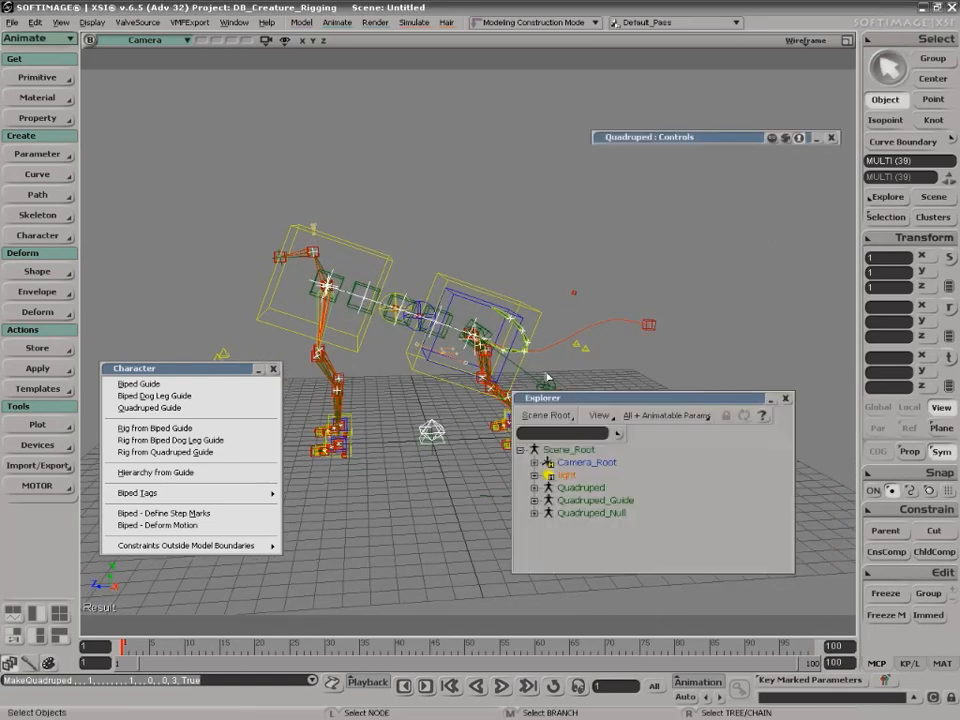
pyautogui.middleClick(590, 516)
pyautogui.press('s')
pyautogui.moveTo(391, 408)
pyautogui.mouseDown(button='right')
pyautogui.moveTo(435, 403)
pyautogui.moveTo(468, 378)
pyautogui.moveTo(401, 405)
pyautogui.mouseUp(button='right')
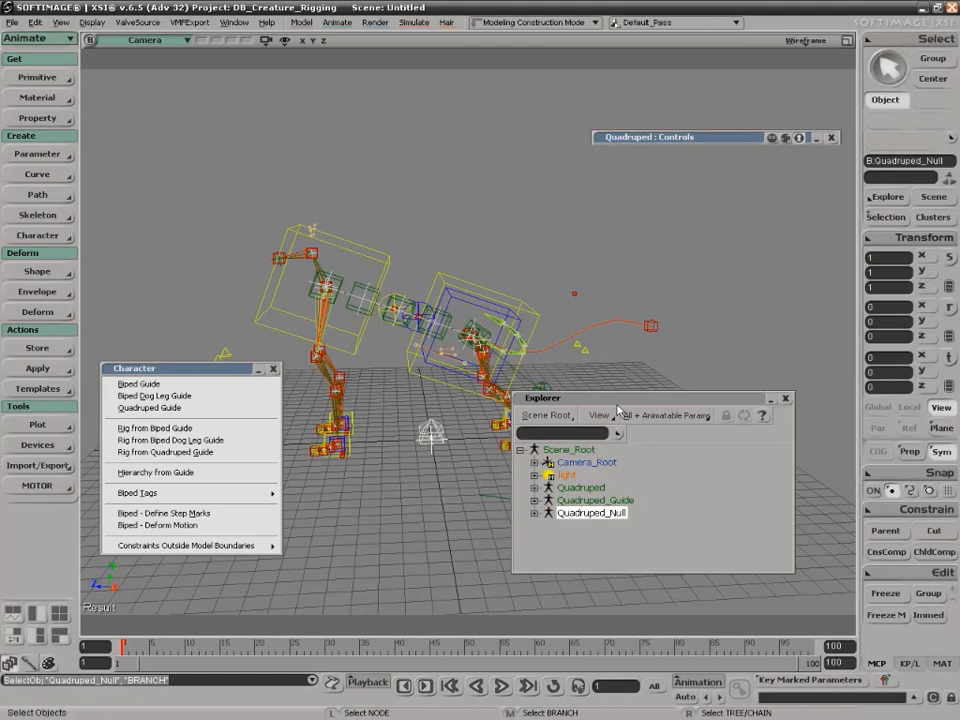
pyautogui.middleClick(593, 500)
pyautogui.press('s')
pyautogui.moveTo(458, 439); pyautogui.dragTo(417, 397, button='right')
# Try moving the quadruped rig's Chest control and undo the move.
pyautogui.click(407, 280)
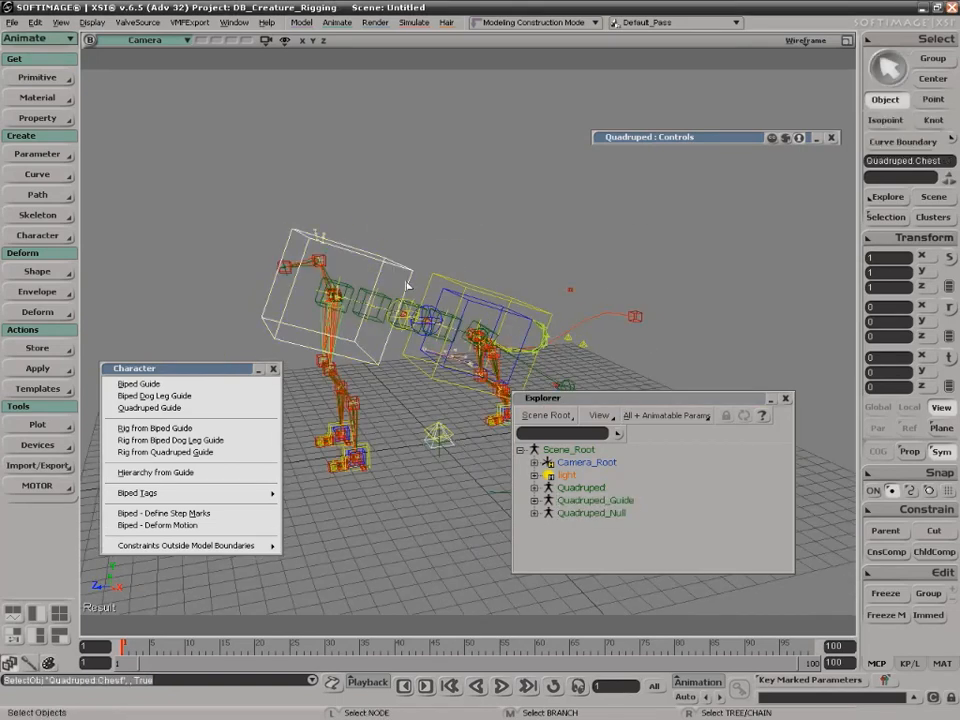
pyautogui.press('v')
pyautogui.moveTo(333, 298); pyautogui.dragTo(405, 327)
pyautogui.hotkey('ctrl', 'z')
pyautogui.press('s')
pyautogui.moveTo(523, 311)
pyautogui.mouseDown(button='right')
pyautogui.moveTo(351, 296)
pyautogui.moveTo(456, 330)
pyautogui.moveTo(603, 317)
pyautogui.moveTo(508, 302)
pyautogui.mouseUp(button='right')
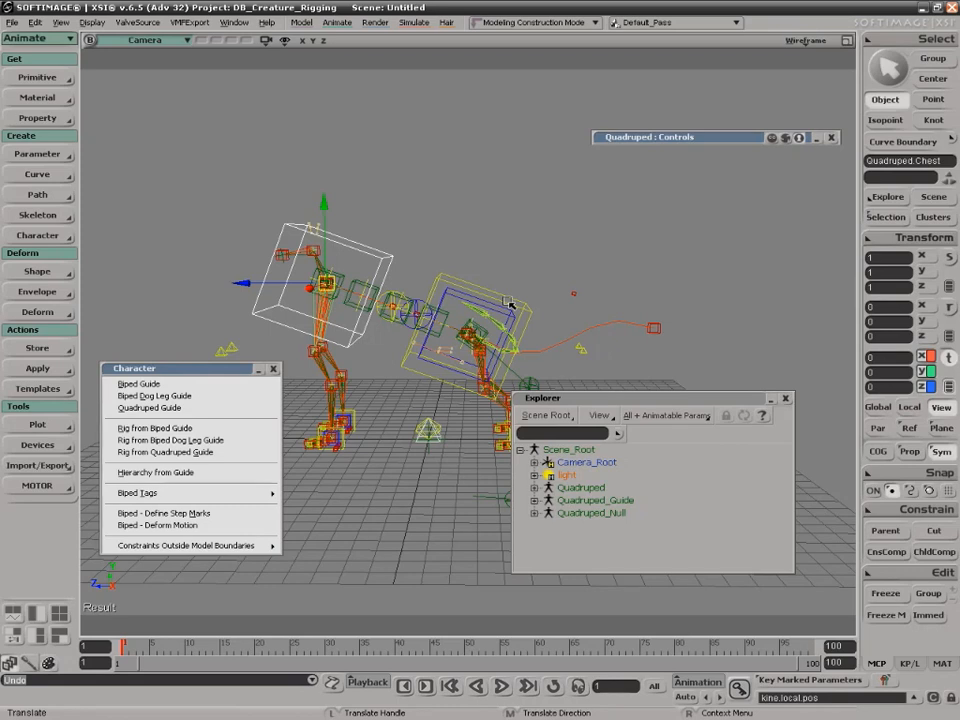
# Try rotating the LeftRoll control on the front foot and undo the rotation.
pyautogui.press('s')
pyautogui.moveTo(405, 402); pyautogui.dragTo(460, 370)
pyautogui.moveTo(460, 370); pyautogui.dragTo(354, 401, button='middle')
pyautogui.moveTo(354, 401); pyautogui.dragTo(410, 345)
pyautogui.moveTo(410, 345); pyautogui.dragTo(516, 324, button='right')
pyautogui.moveTo(516, 324); pyautogui.dragTo(412, 373, button='middle')
pyautogui.moveTo(412, 373); pyautogui.dragTo(470, 312)
pyautogui.press('space')
pyautogui.click(430, 425)
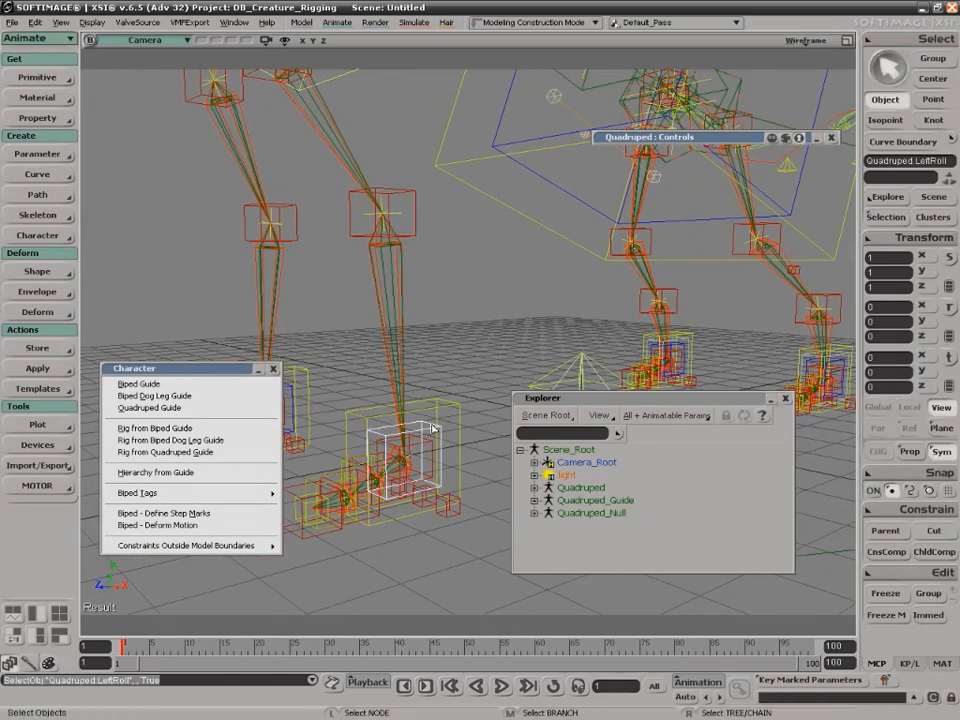
pyautogui.press('c')
pyautogui.moveTo(402, 404); pyautogui.dragTo(422, 368)
pyautogui.hotkey('ctrl', 'z')
# Delete the whole Quadruped_Guide branch from the scene.
pyautogui.middleClick(600, 500)
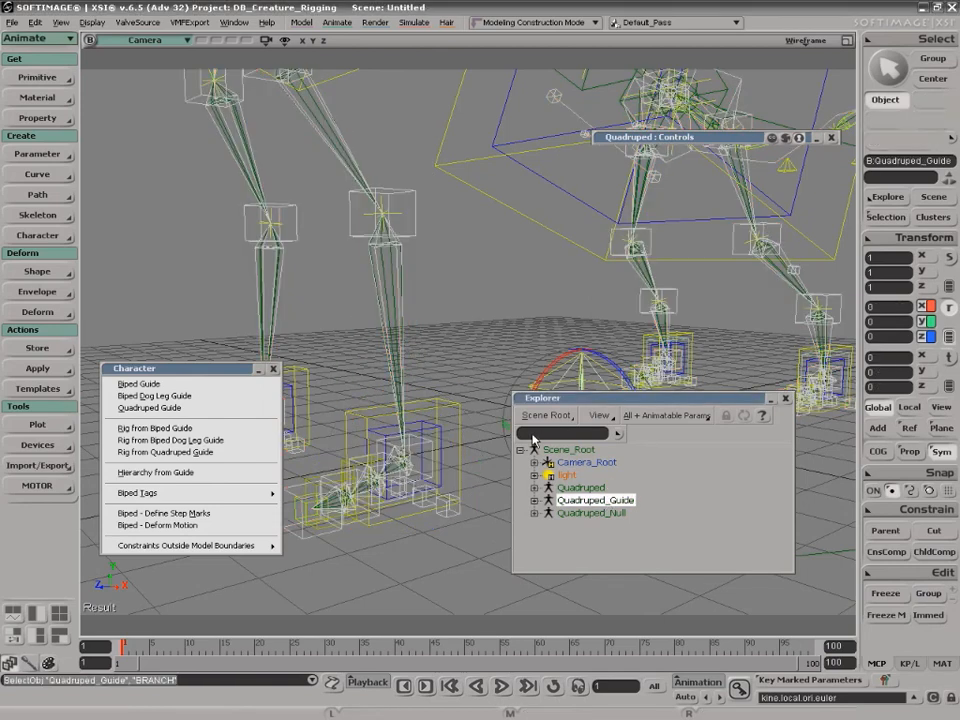
pyautogui.press('Delete')
pyautogui.moveTo(489, 266); pyautogui.dragTo(437, 302, button='right')
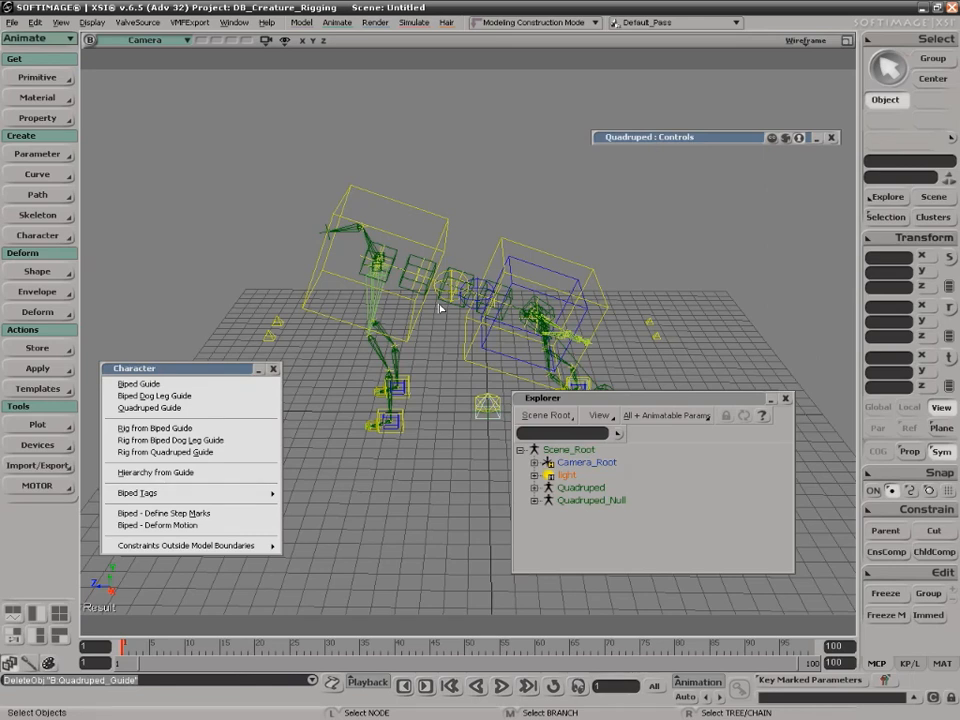
# Examine the quadruped rig from several sides and move the timeline to frame 5.
pyautogui.press('s')
pyautogui.moveTo(440, 309); pyautogui.dragTo(405, 312, button='right')
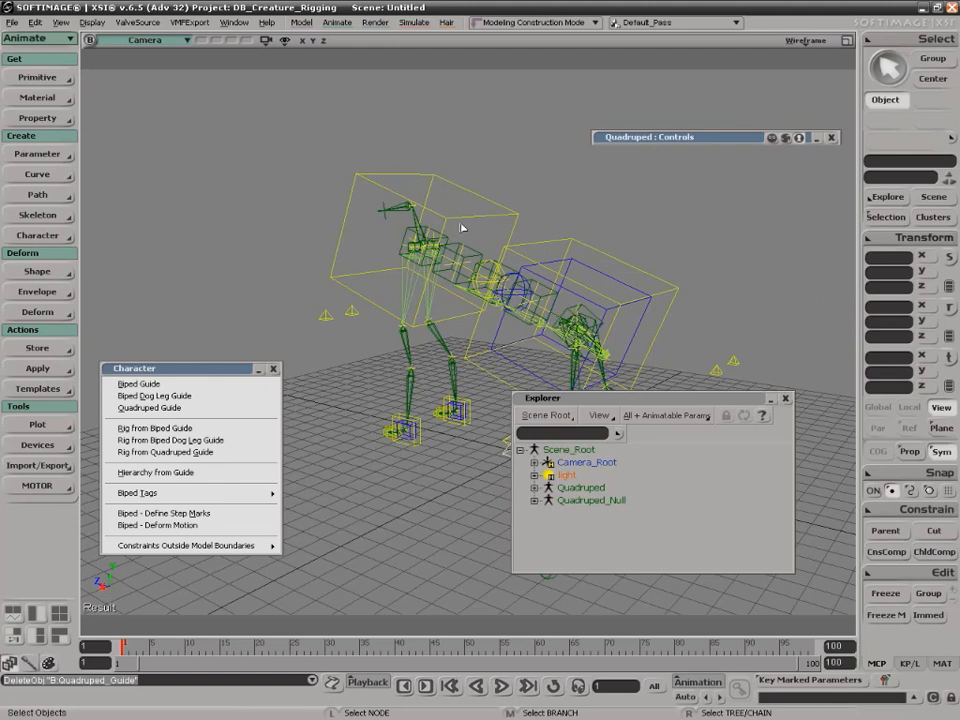
pyautogui.press('s')
pyautogui.moveTo(612, 302); pyautogui.dragTo(705, 306, button='right')
pyautogui.press('s')
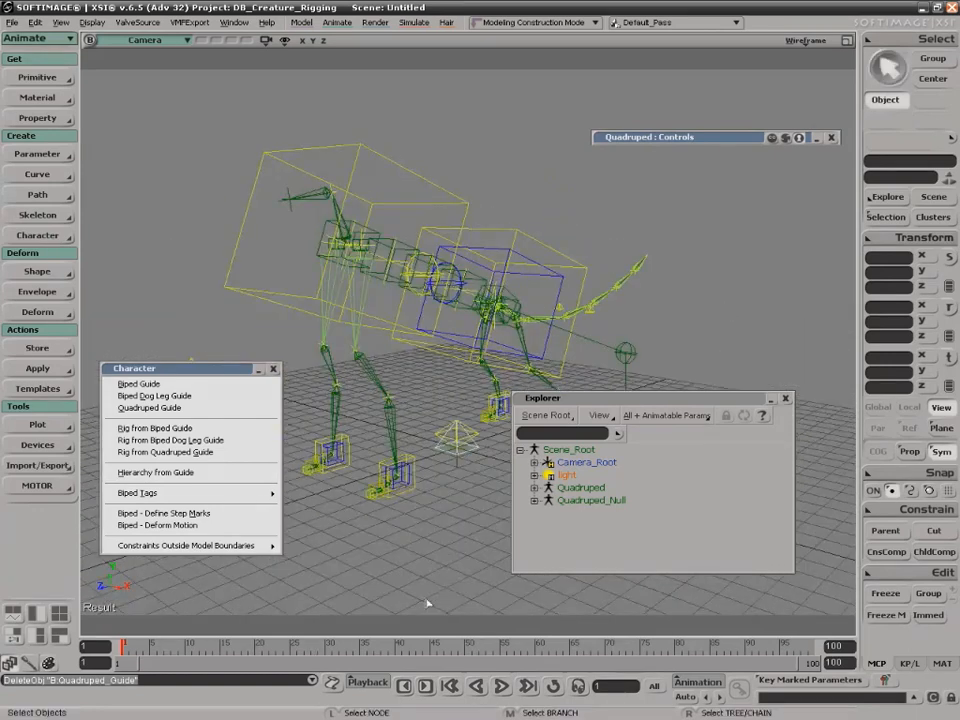
pyautogui.moveTo(118, 630); pyautogui.dragTo(150, 640)
pyautogui.click(459, 549)
pyautogui.press('s')
pyautogui.moveTo(459, 549)
pyautogui.mouseDown(button='right')
pyautogui.moveTo(456, 531)
pyautogui.moveTo(327, 525)
pyautogui.moveTo(455, 556)
pyautogui.mouseUp(button='right')
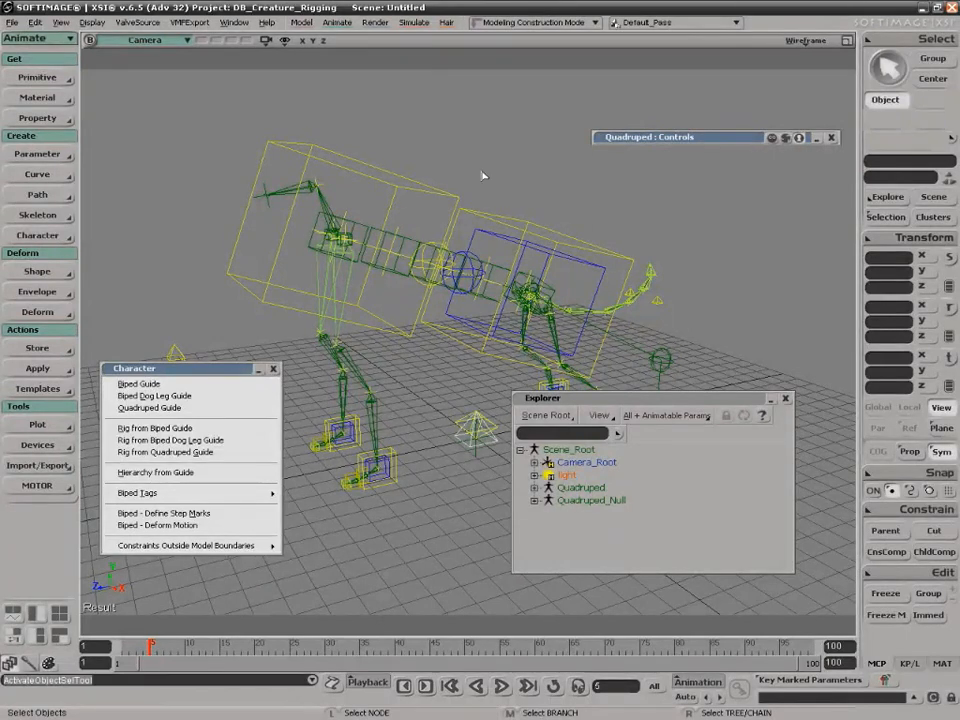
# Move the rig's Chest cube control upward and slightly forward.
pyautogui.click(421, 215)
pyautogui.press('v')
pyautogui.moveTo(335, 237); pyautogui.dragTo(310, 197)
# Move the rig's hip cube control slightly up and back toward the tail, and clear the selection.
pyautogui.click(590, 250)
pyautogui.press('v')
pyautogui.moveTo(529, 288); pyautogui.dragTo(560, 280)
pyautogui.press('s')
pyautogui.moveTo(560, 280); pyautogui.dragTo(604, 316, button='right')
pyautogui.press('space')
pyautogui.click(690, 312)
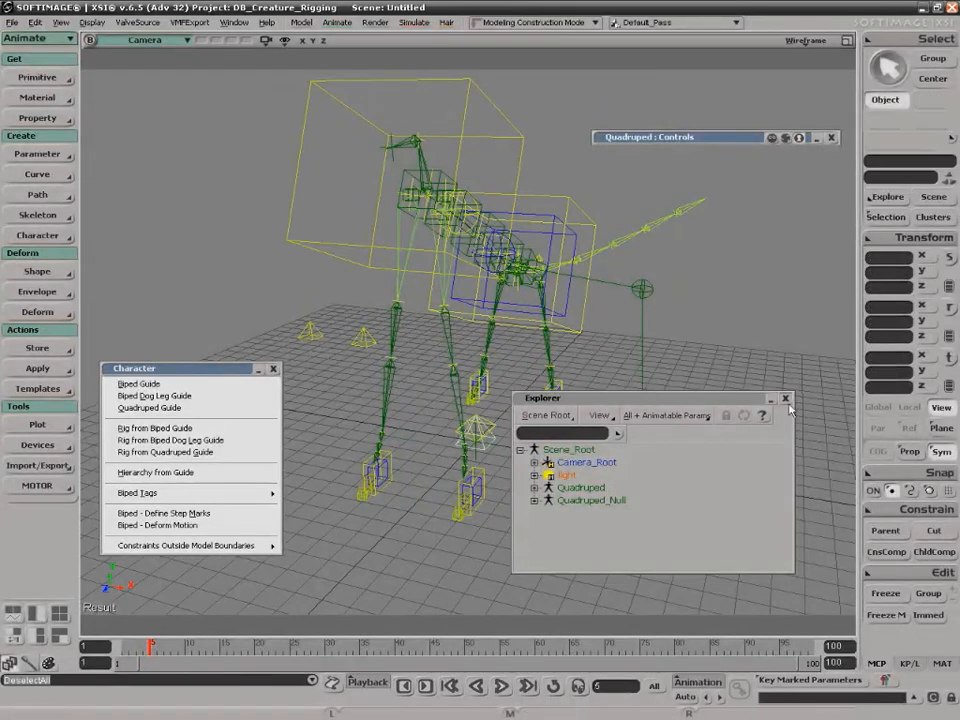
pyautogui.click(785, 398)
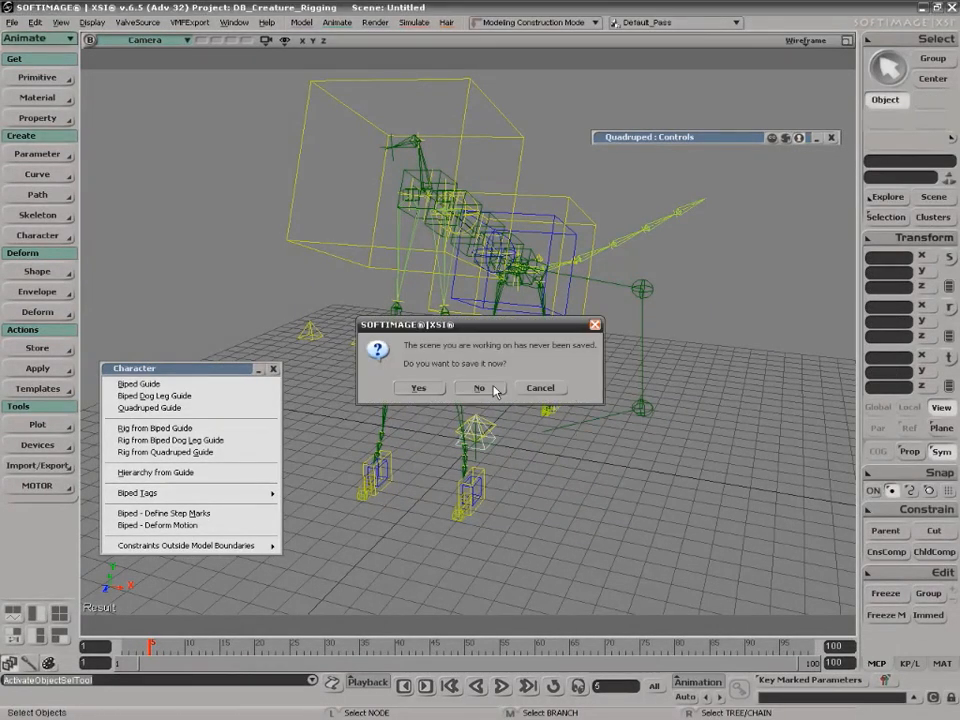
pyautogui.click(540, 388)
pyautogui.moveTo(540, 388); pyautogui.dragTo(669, 360, button='right')
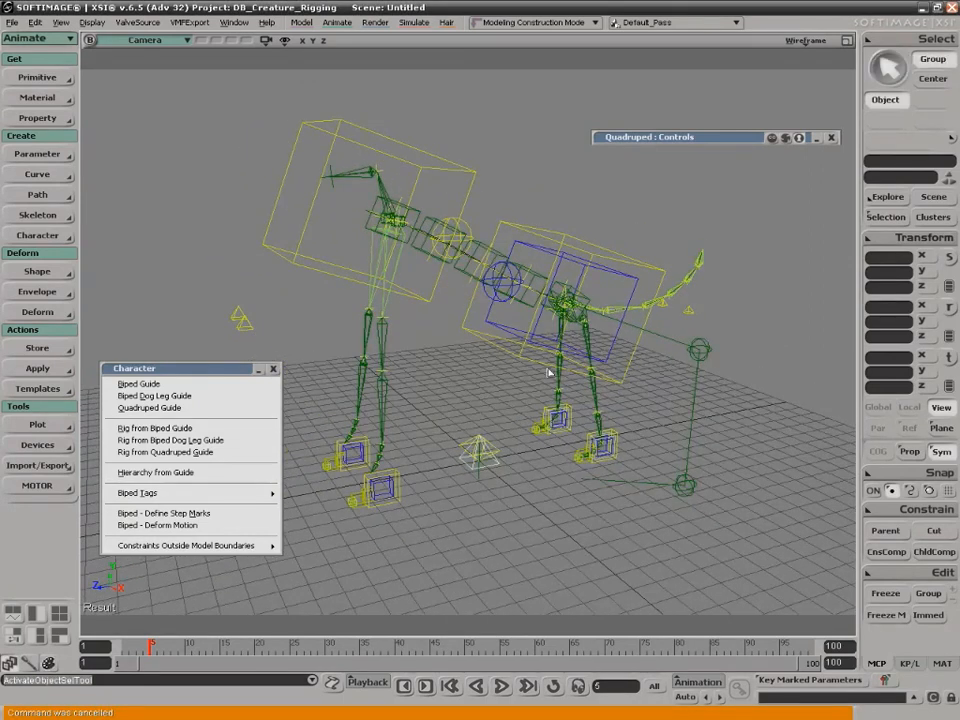
# Delete the Quadruped and Quadruped_Null models, and close the emptied property page and the Explorer.
pyautogui.press('8')
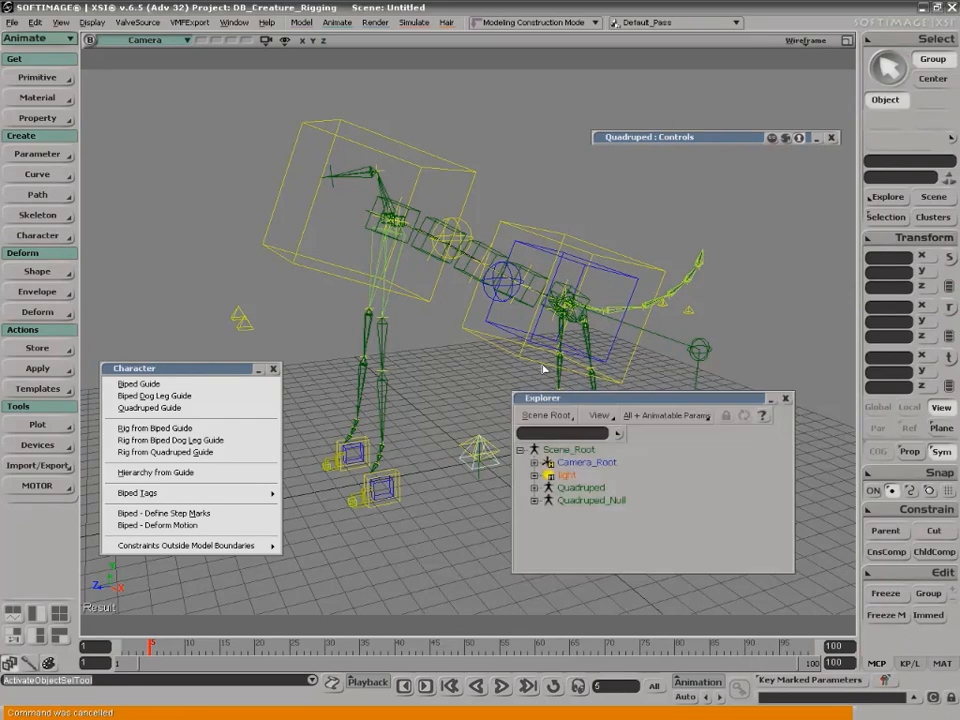
pyautogui.middleClick(591, 489)
pyautogui.keyDown('shift'); pyautogui.middleClick(603, 501); pyautogui.keyUp('shift')
pyautogui.press('Delete')
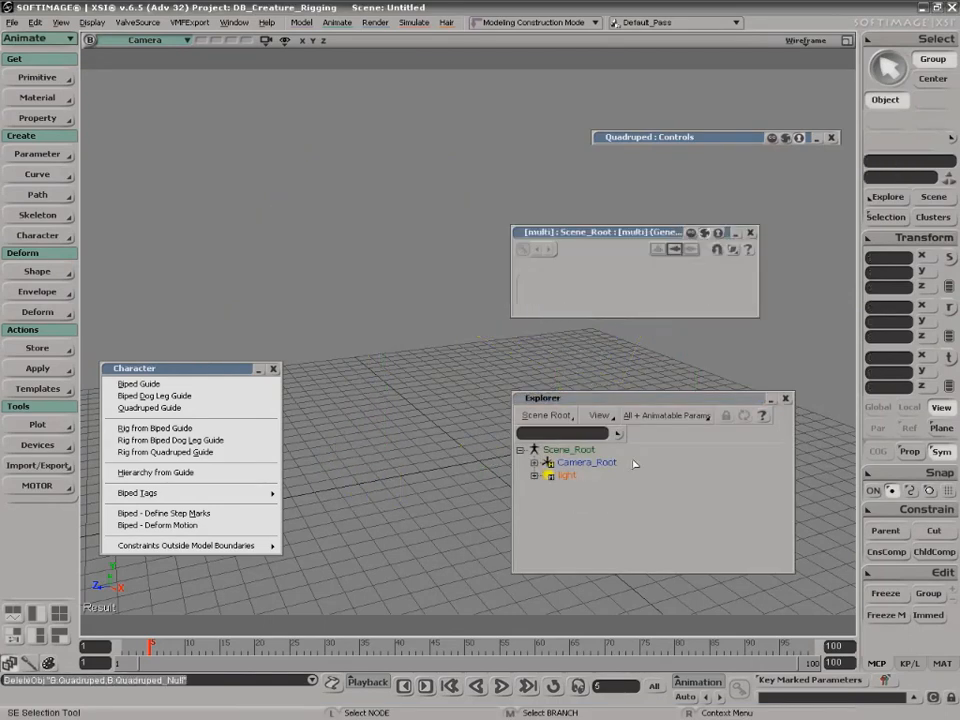
pyautogui.click(750, 232)
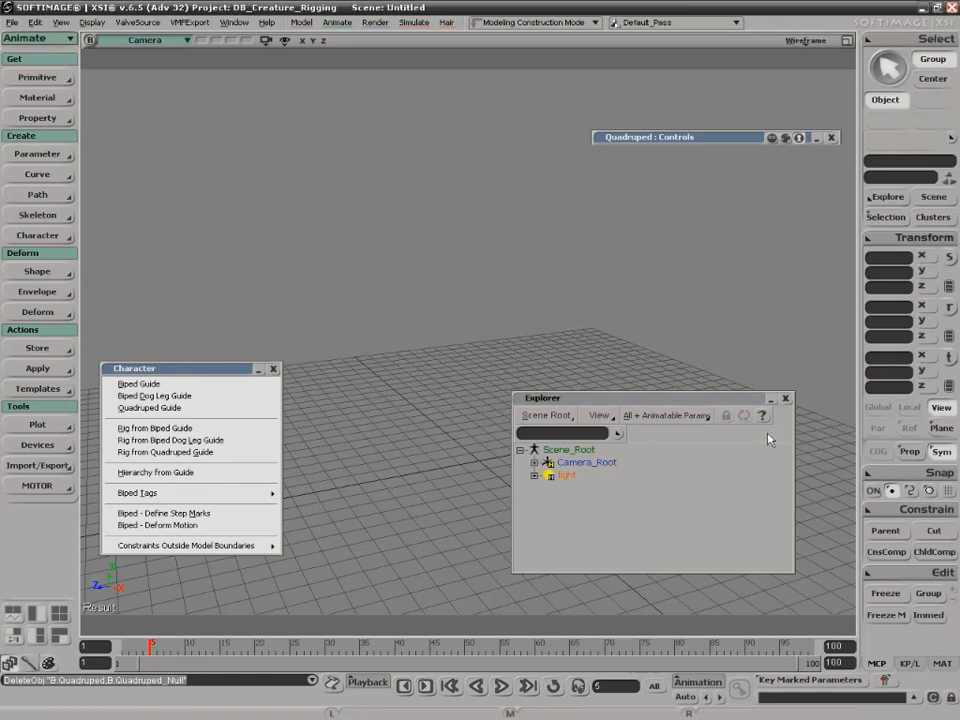
pyautogui.click(785, 398)
# Create a new default quadruped guide in the empty scene.
pyautogui.click(59, 237)
pyautogui.click(372, 265)
pyautogui.click(210, 411)
pyautogui.press('f')
pyautogui.press('s')
pyautogui.moveTo(629, 396); pyautogui.dragTo(600, 390, button='right')
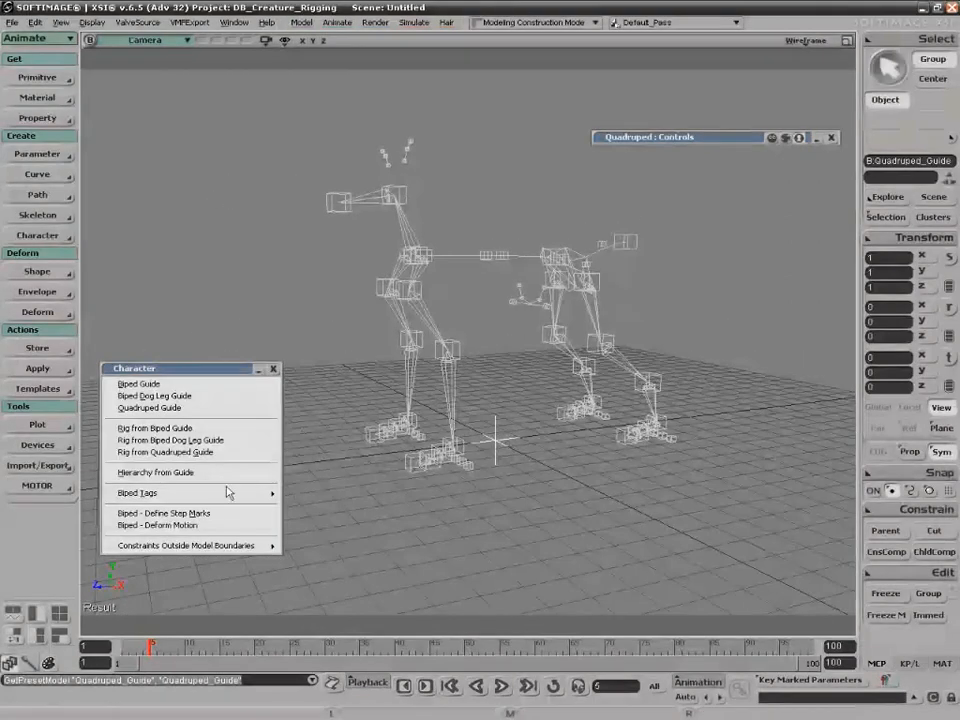
# Generate a rig from the quadruped guide with a Skeleton spine and cube controls, and close its property page.
pyautogui.click(181, 453)
pyautogui.click(420, 310)
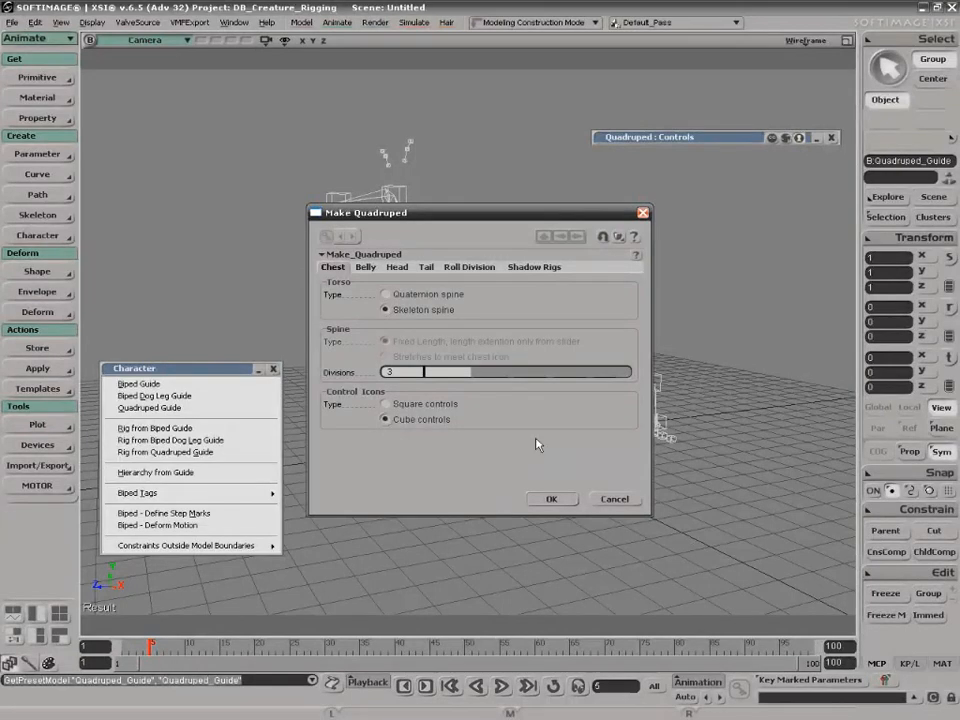
pyautogui.click(553, 498)
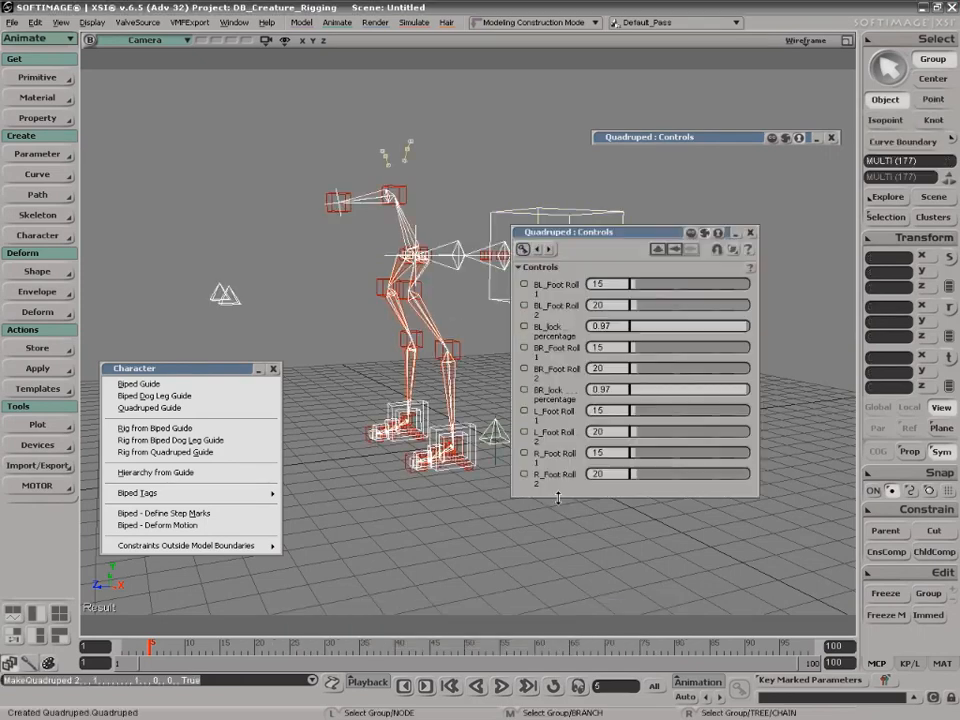
pyautogui.click(750, 232)
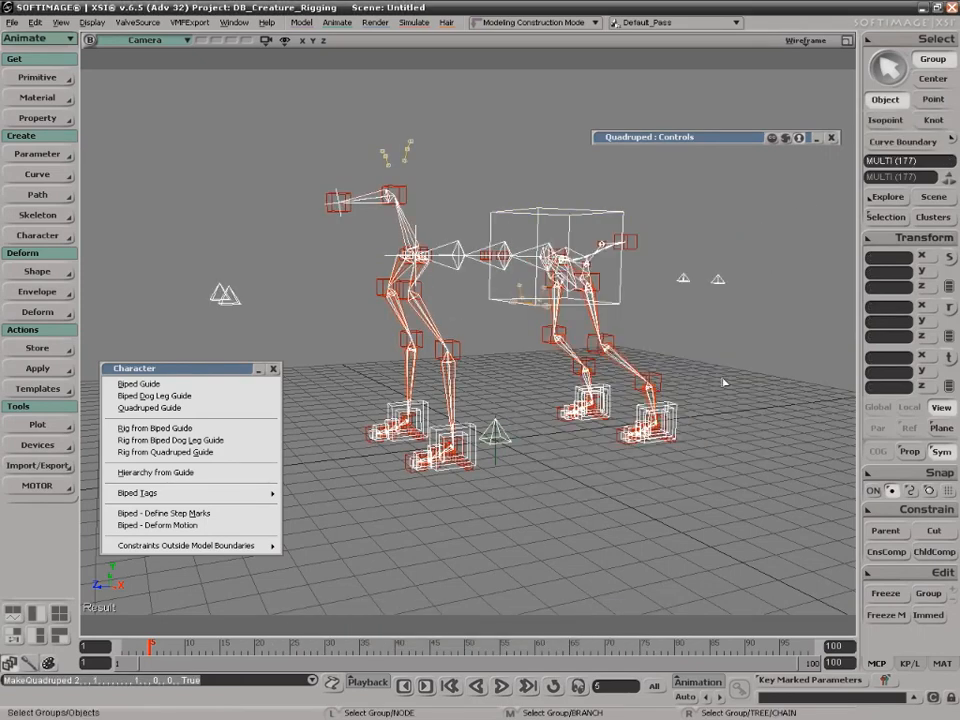
# Delete the whole Quadruped_Guide model from the scene and close the Explorer.
pyautogui.press('8')
pyautogui.middleClick(597, 501)
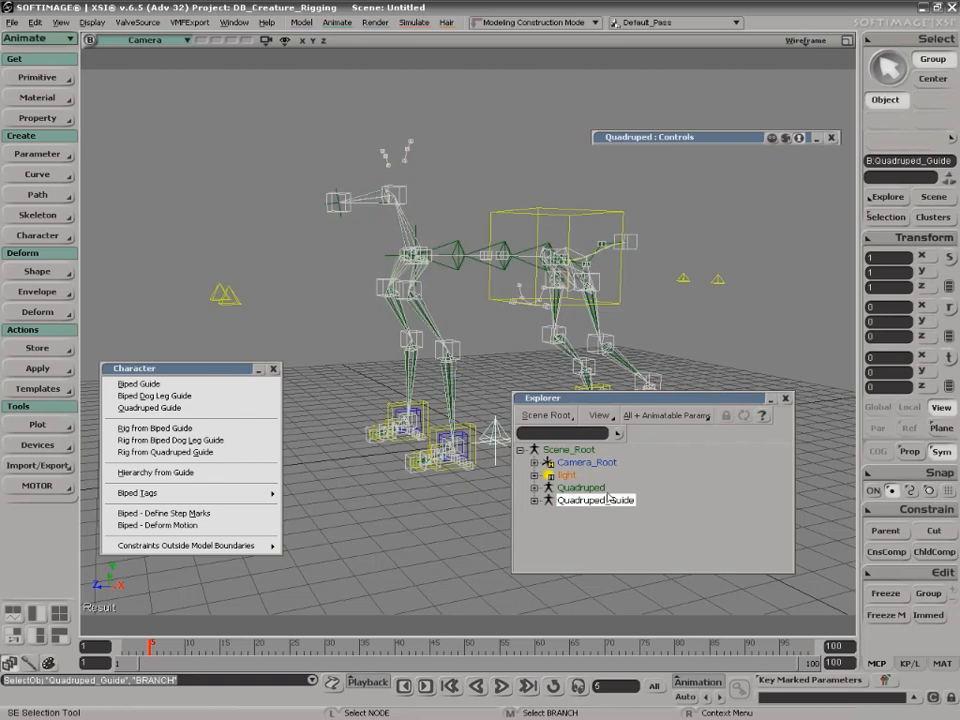
pyautogui.press('Delete')
pyautogui.click(785, 398)
# Examine the new rig's skeleton spine by selecting one of its middle bones, and clear the selection.
pyautogui.press('s')
pyautogui.moveTo(774, 386); pyautogui.dragTo(724, 386, button='right')
pyautogui.click(452, 250)
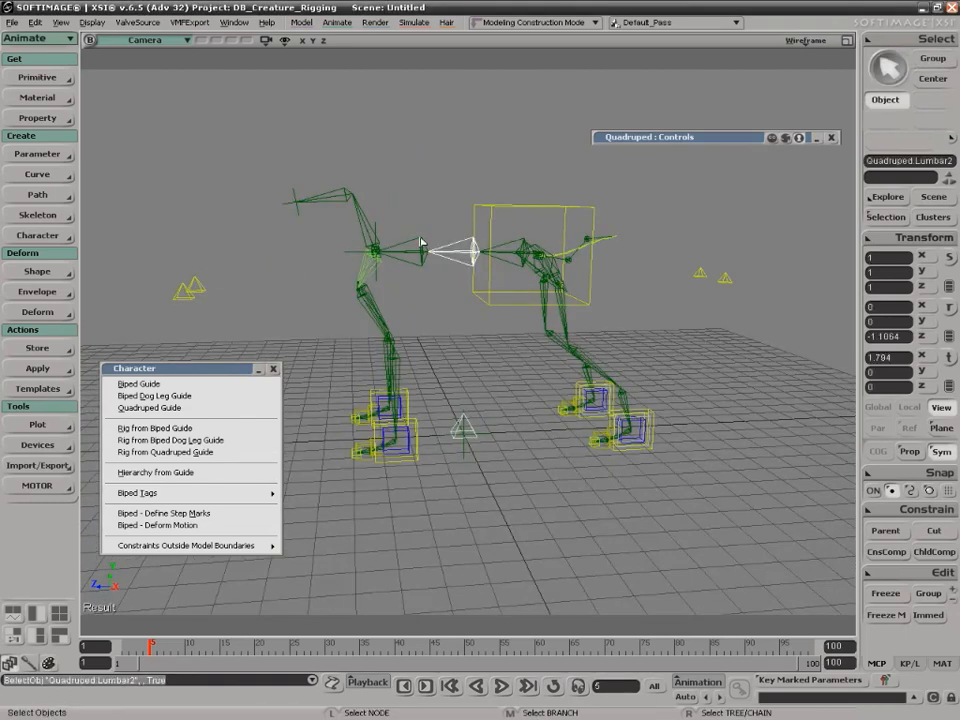
pyautogui.click(481, 368)
pyautogui.press('s')
pyautogui.moveTo(664, 356); pyautogui.dragTo(659, 353, button='right')
pyautogui.press('space')
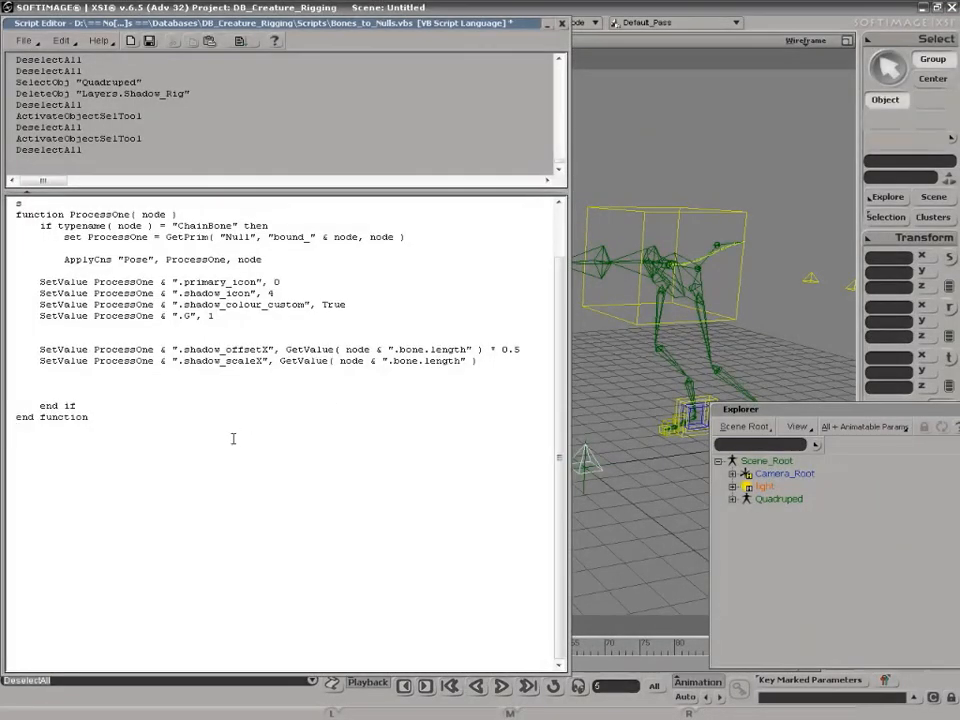
# Create a scene layer named Shadow_Bones and make it the current layer.
pyautogui.scroll(9, 235, 441)
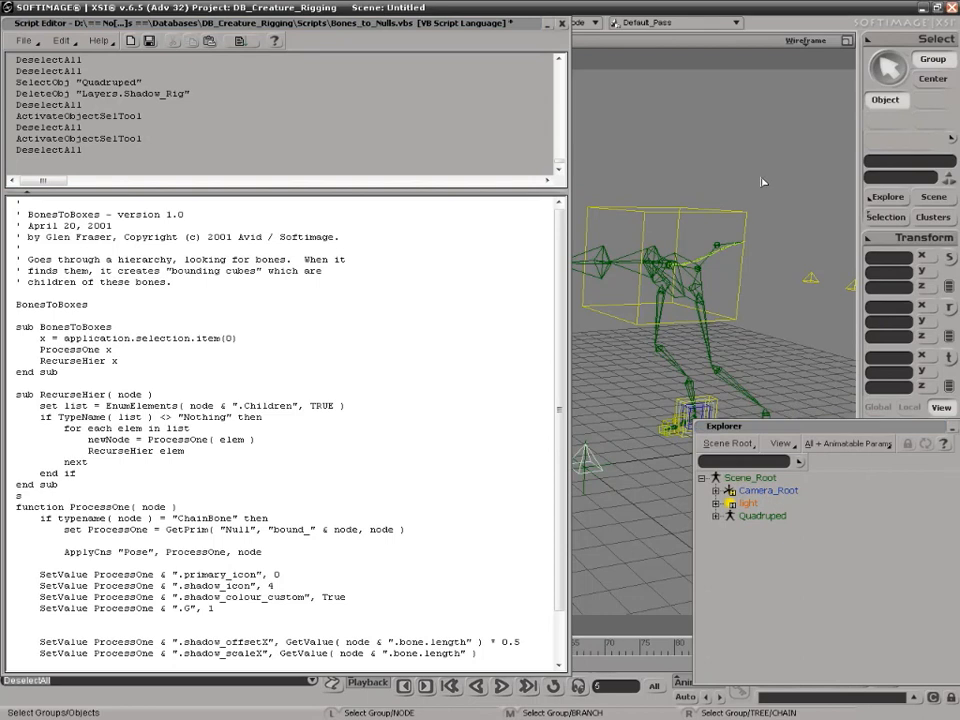
pyautogui.press('6')
pyautogui.click(650, 93)
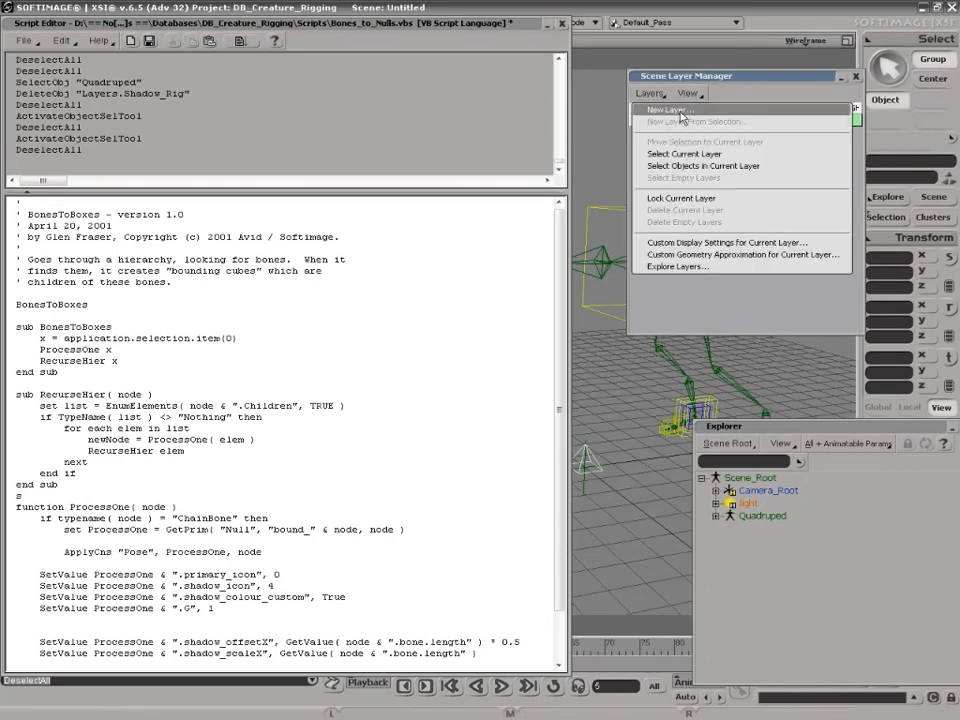
pyautogui.click(665, 107)
pyautogui.write('Shado')
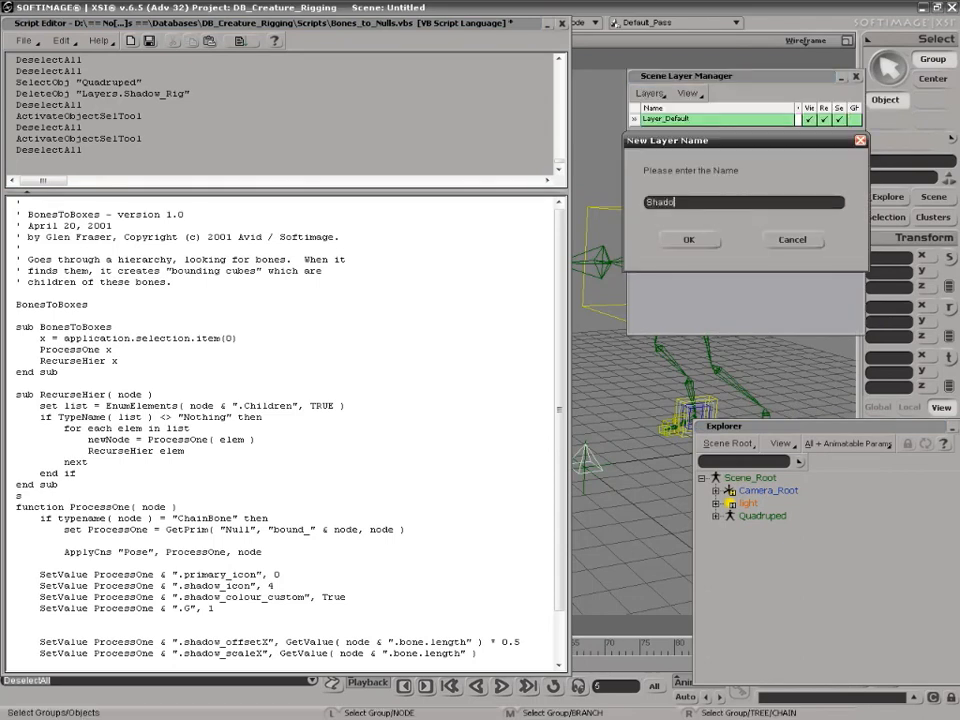
pyautogui.write('w_')
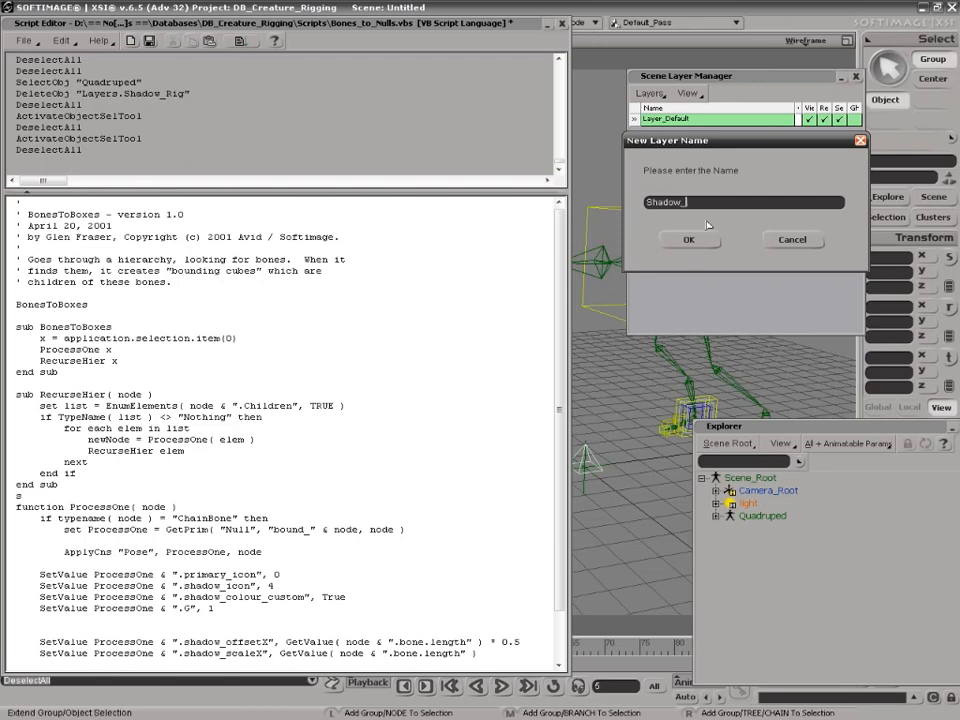
pyautogui.write('Bones')
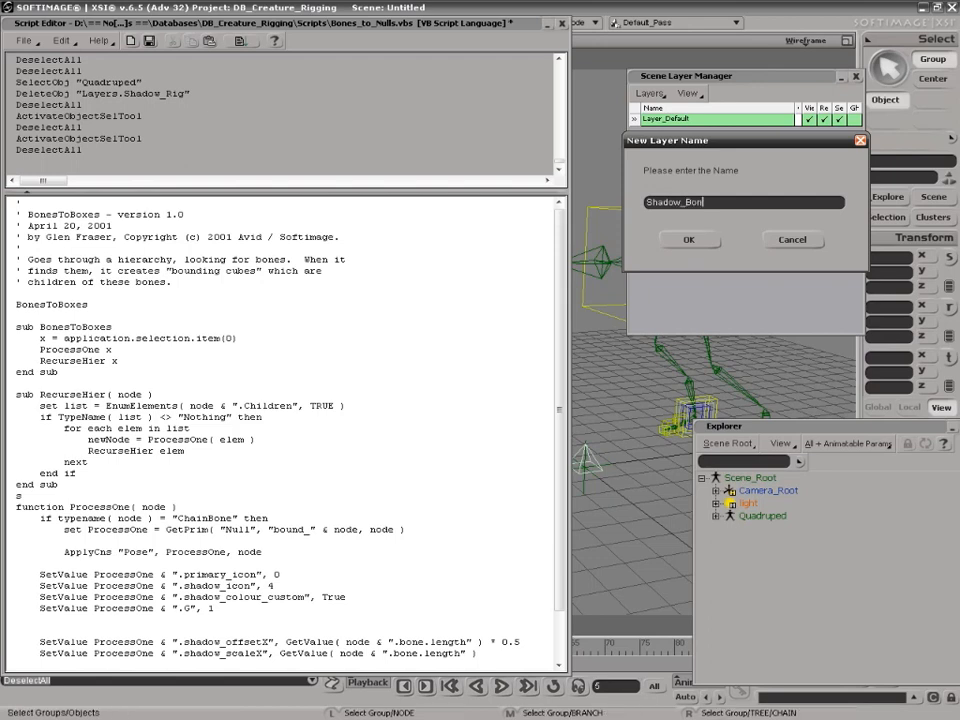
pyautogui.click(689, 241)
pyautogui.click(640, 133)
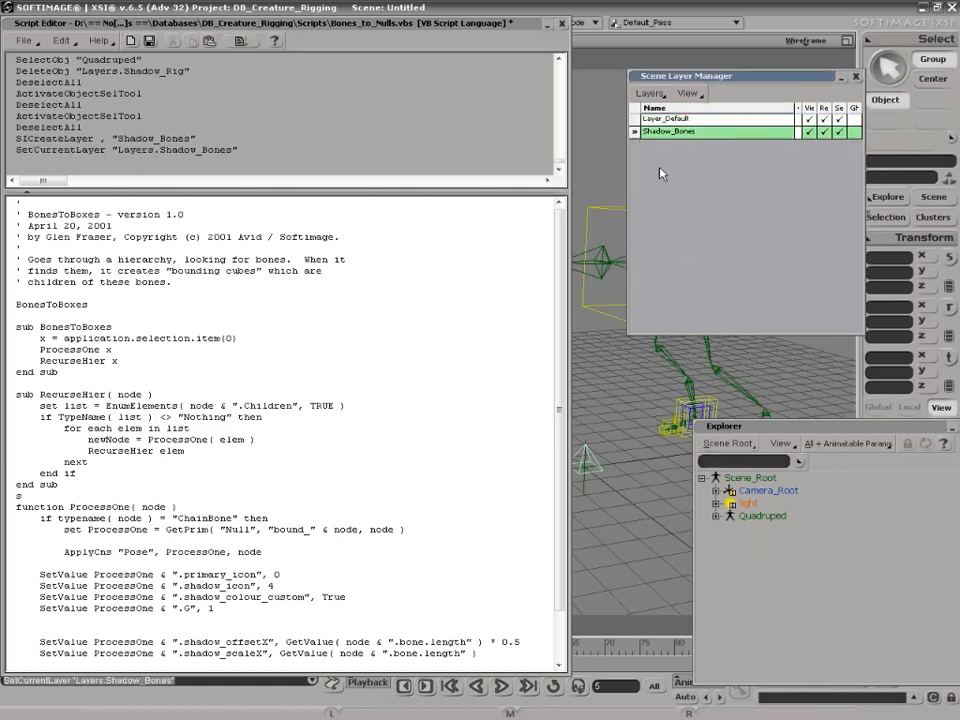
# Run the Bones_to_Nulls script on the Quadruped model, and hide Layer_Default in the viewport.
pyautogui.click(776, 518)
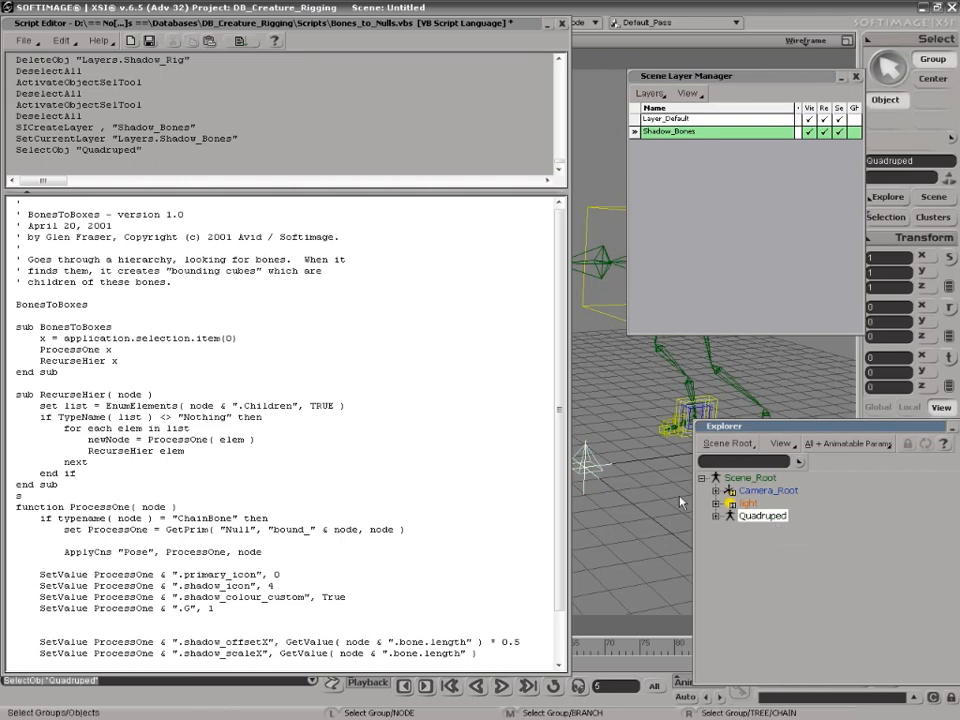
pyautogui.click(241, 42)
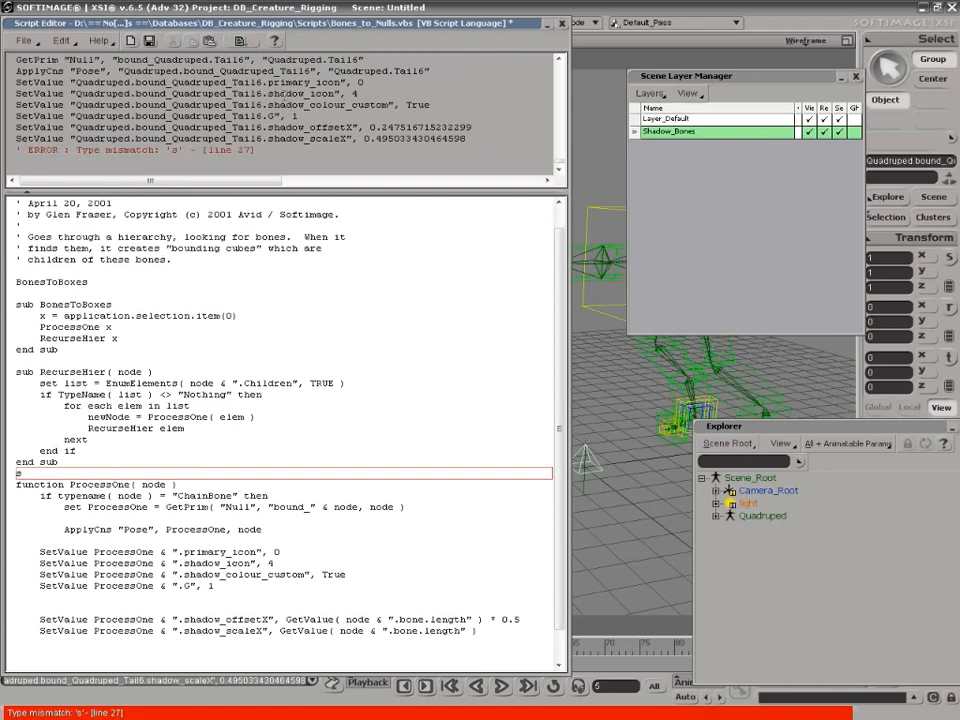
pyautogui.doubleClick(477, 25)
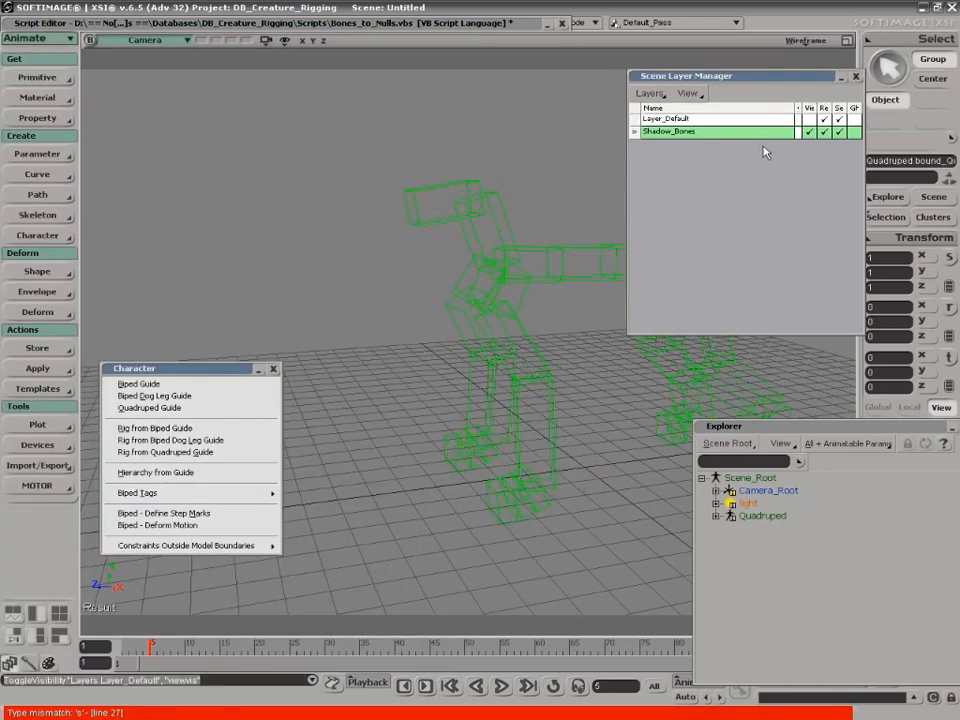
# Examine the box-shaped shadow bones of the quadruped from several angles.
pyautogui.press('s')
pyautogui.moveTo(600, 210); pyautogui.dragTo(409, 212)
pyautogui.moveTo(409, 212); pyautogui.dragTo(519, 326, button='right')
pyautogui.press('space')
pyautogui.press('s')
pyautogui.moveTo(489, 208); pyautogui.dragTo(478, 214, button='middle')
pyautogui.moveTo(478, 214)
pyautogui.mouseDown(button='right')
pyautogui.moveTo(337, 237)
pyautogui.moveTo(485, 233)
pyautogui.mouseUp(button='right')
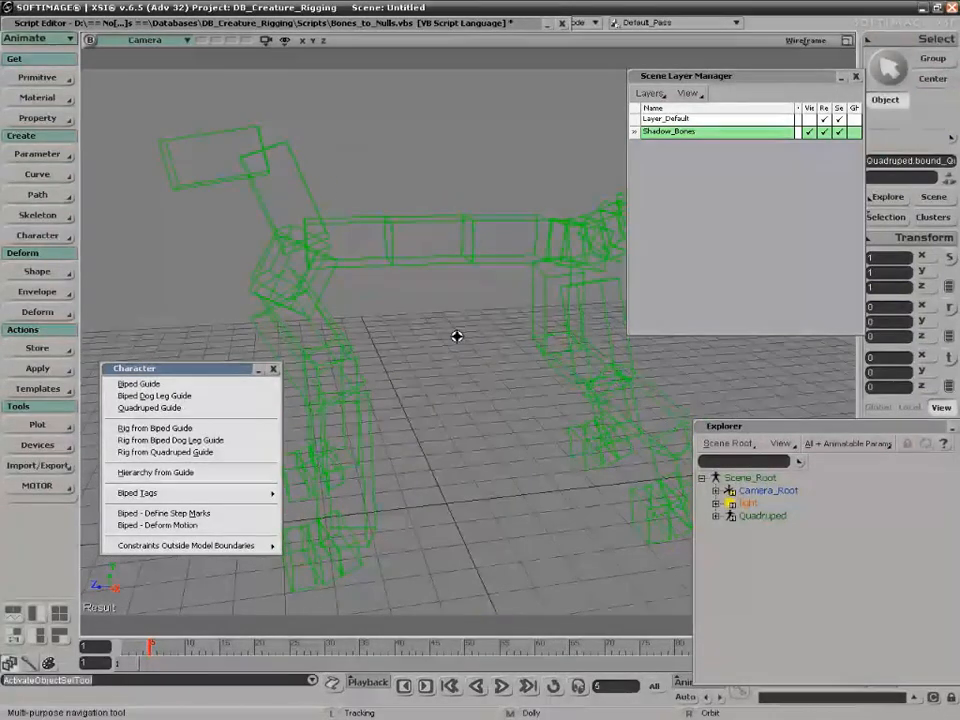
pyautogui.press('space')
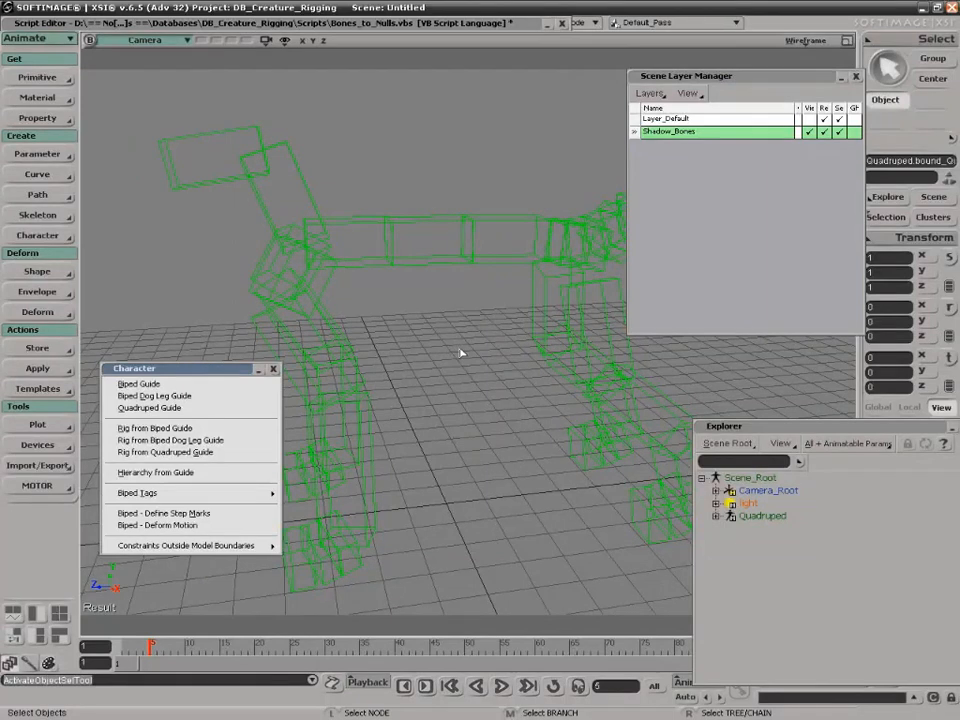
pyautogui.press('s')
pyautogui.moveTo(454, 367); pyautogui.dragTo(473, 350, button='right')
pyautogui.press('space')
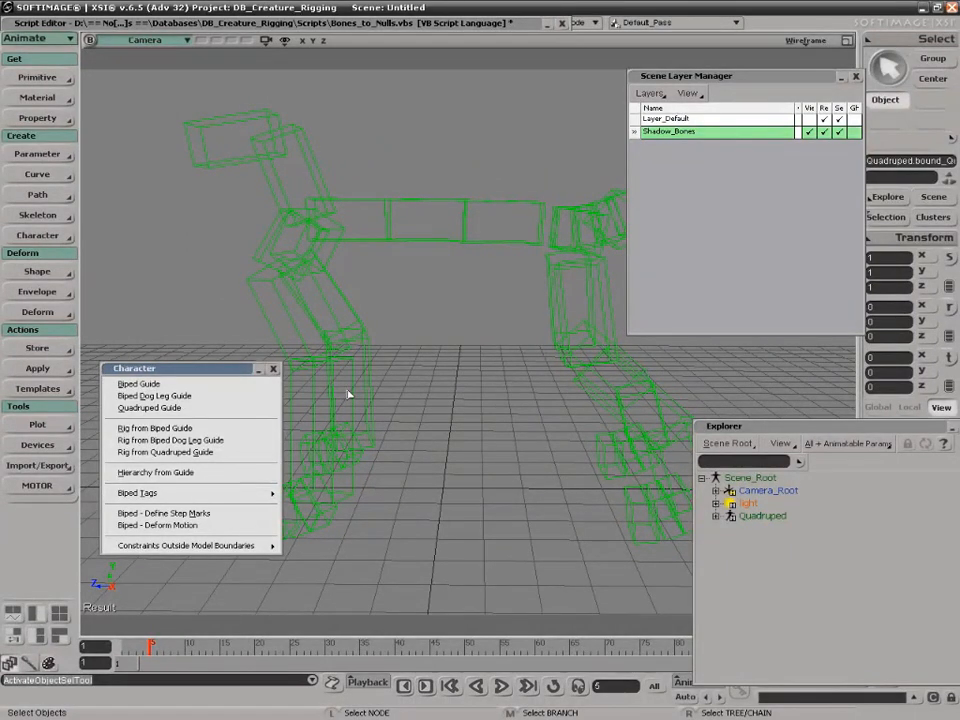
# Show Layer_Default again, test moving the UpperBody cube control, undo the move and clear the selection.
pyautogui.click(810, 119)
pyautogui.moveTo(512, 284); pyautogui.dragTo(491, 315)
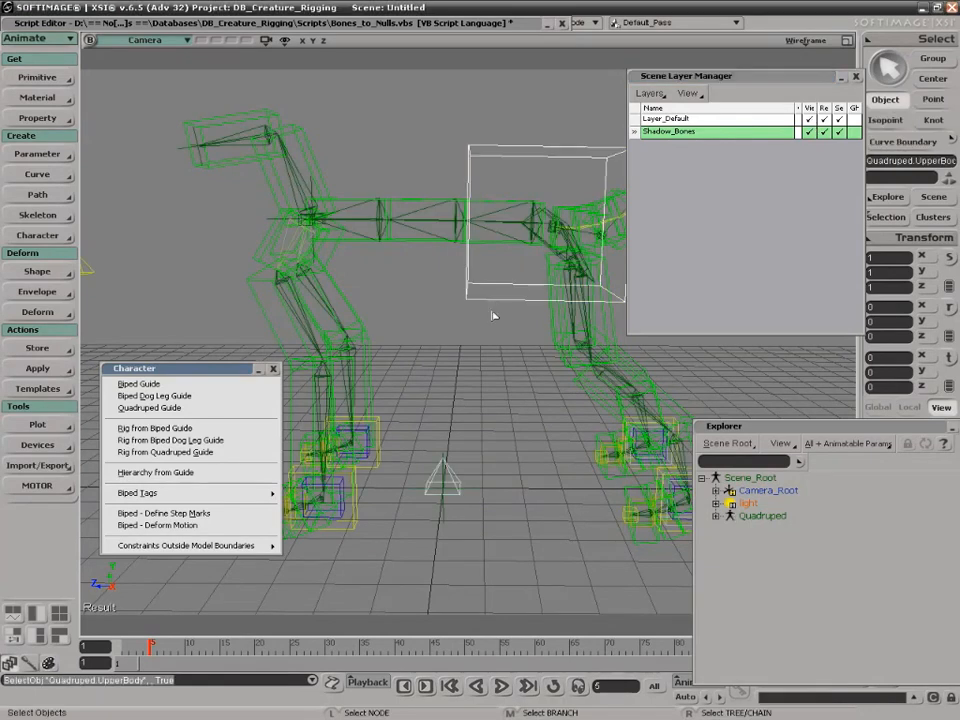
pyautogui.press('v')
pyautogui.moveTo(543, 221); pyautogui.dragTo(660, 200)
pyautogui.hotkey('ctrl', 'z')
pyautogui.press('s')
pyautogui.moveTo(513, 357); pyautogui.dragTo(561, 317, button='right')
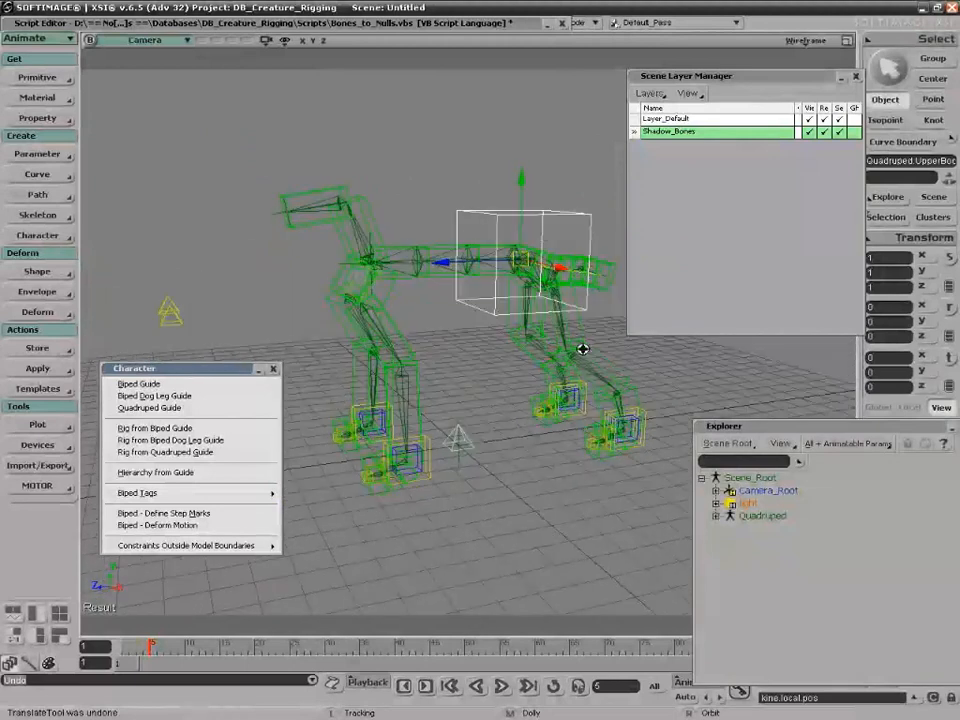
pyautogui.press('space')
pyautogui.click(601, 505)
# Try rotating the rig's LeftFoot control to test the shadow bones, and undo the rotation.
pyautogui.press('s')
pyautogui.moveTo(601, 505); pyautogui.dragTo(530, 483, button='right')
pyautogui.press('space')
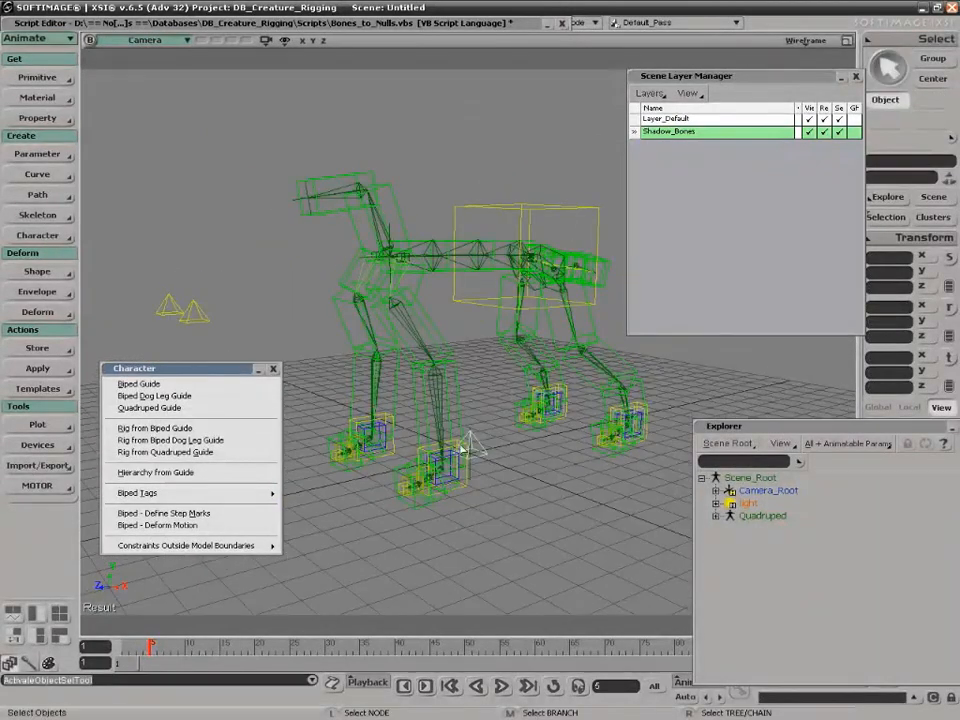
pyautogui.click(448, 458)
pyautogui.press('c')
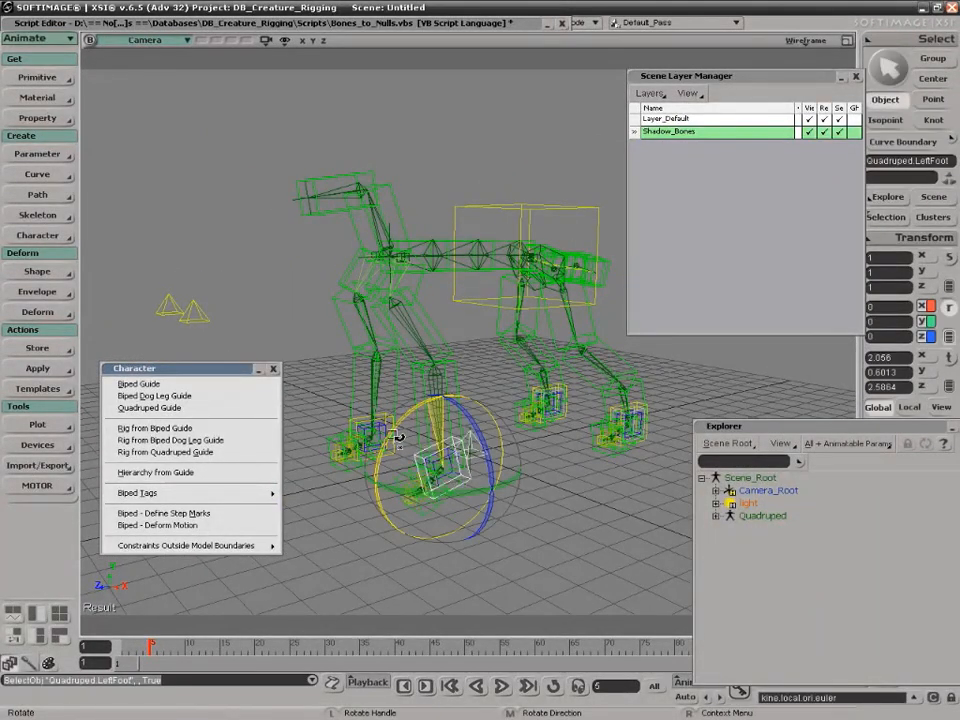
pyautogui.hotkey('ctrl', 'z')
# Test the foot roll by rotating the LeftRoll control about X, undo it and clear the selection.
pyautogui.press('space')
pyautogui.click(452, 458)
pyautogui.press('c')
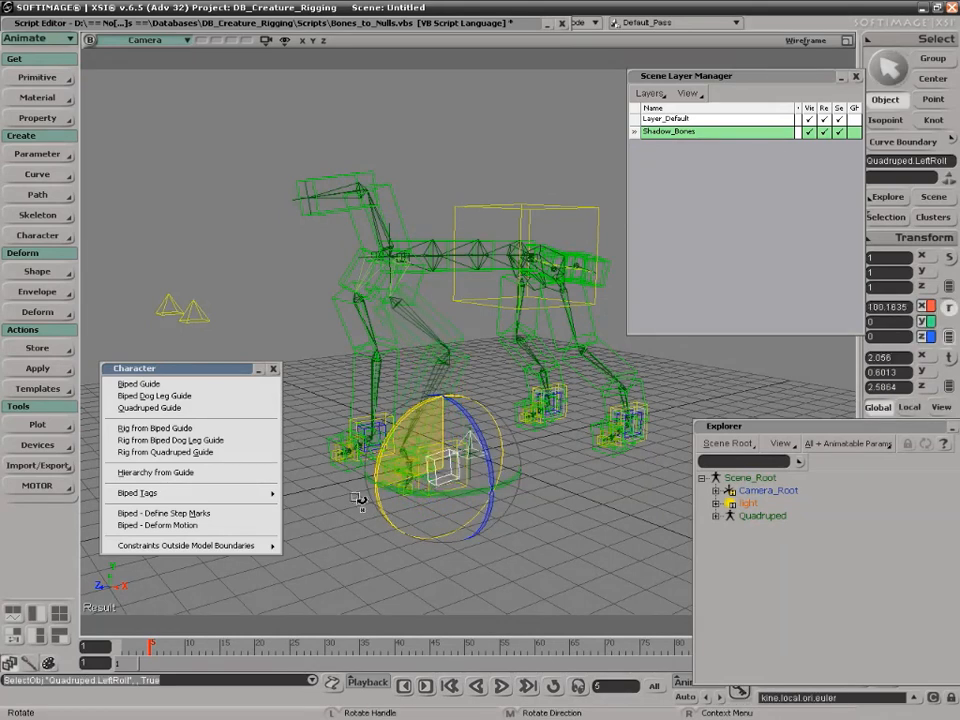
pyautogui.hotkey('ctrl', 'z')
pyautogui.press('space')
pyautogui.click(558, 520)
pyautogui.press('s')
pyautogui.moveTo(615, 533); pyautogui.dragTo(536, 484, button='right')
pyautogui.press('s')
pyautogui.moveTo(520, 398); pyautogui.dragTo(498, 384)
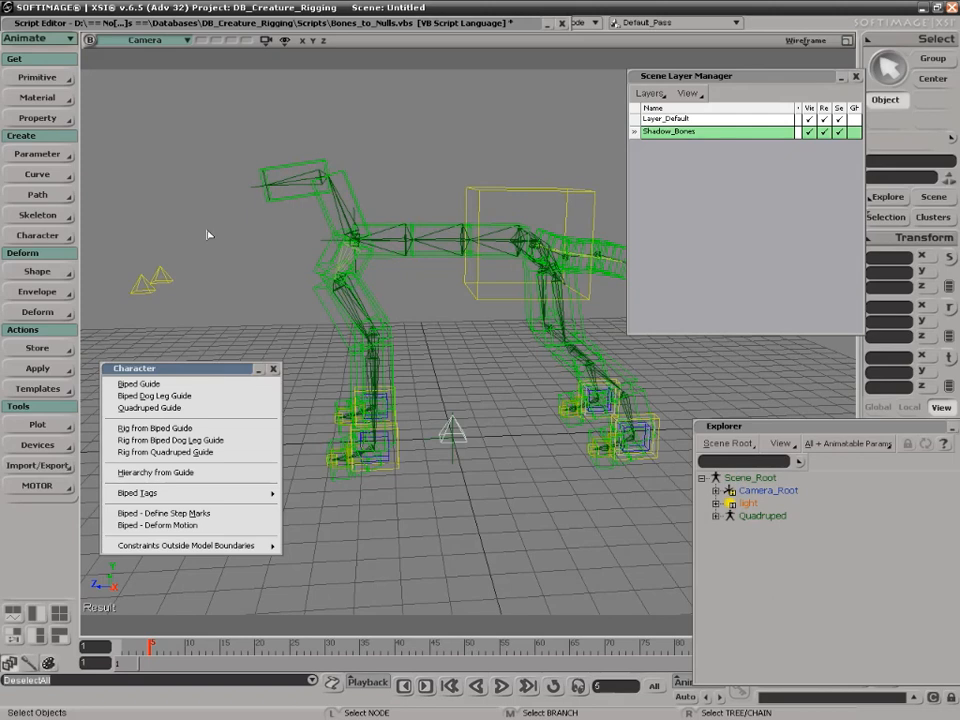